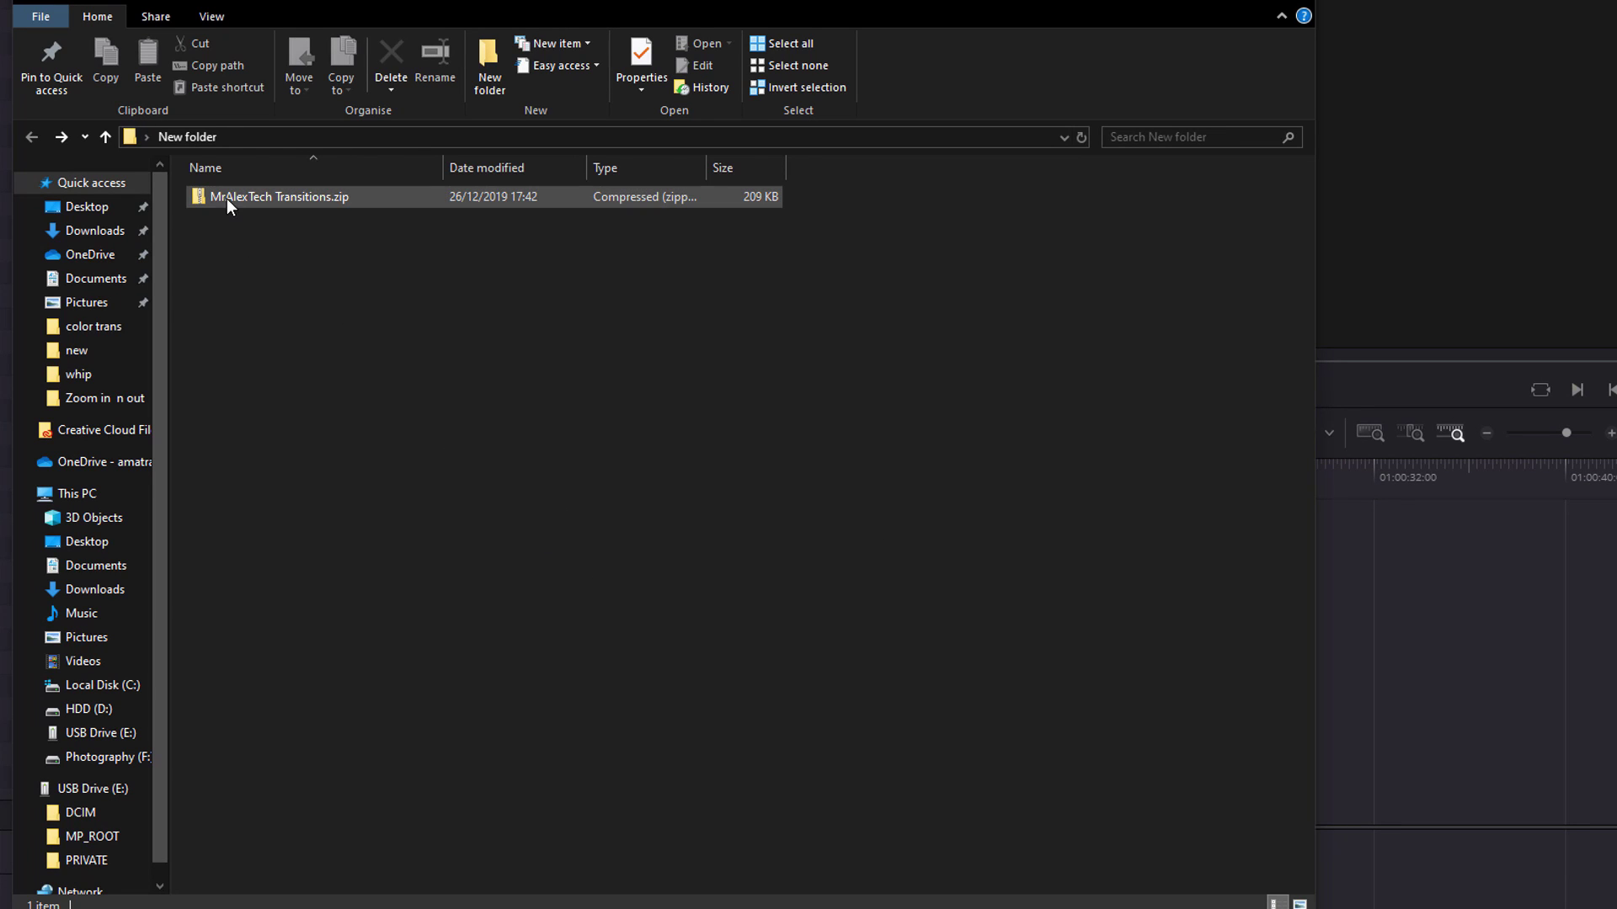
Extract MrAlexTech Transitions.zip, open the folder holding MrAlexTech Transitions.drp, then minimize Explorer.
right_click(316, 202)
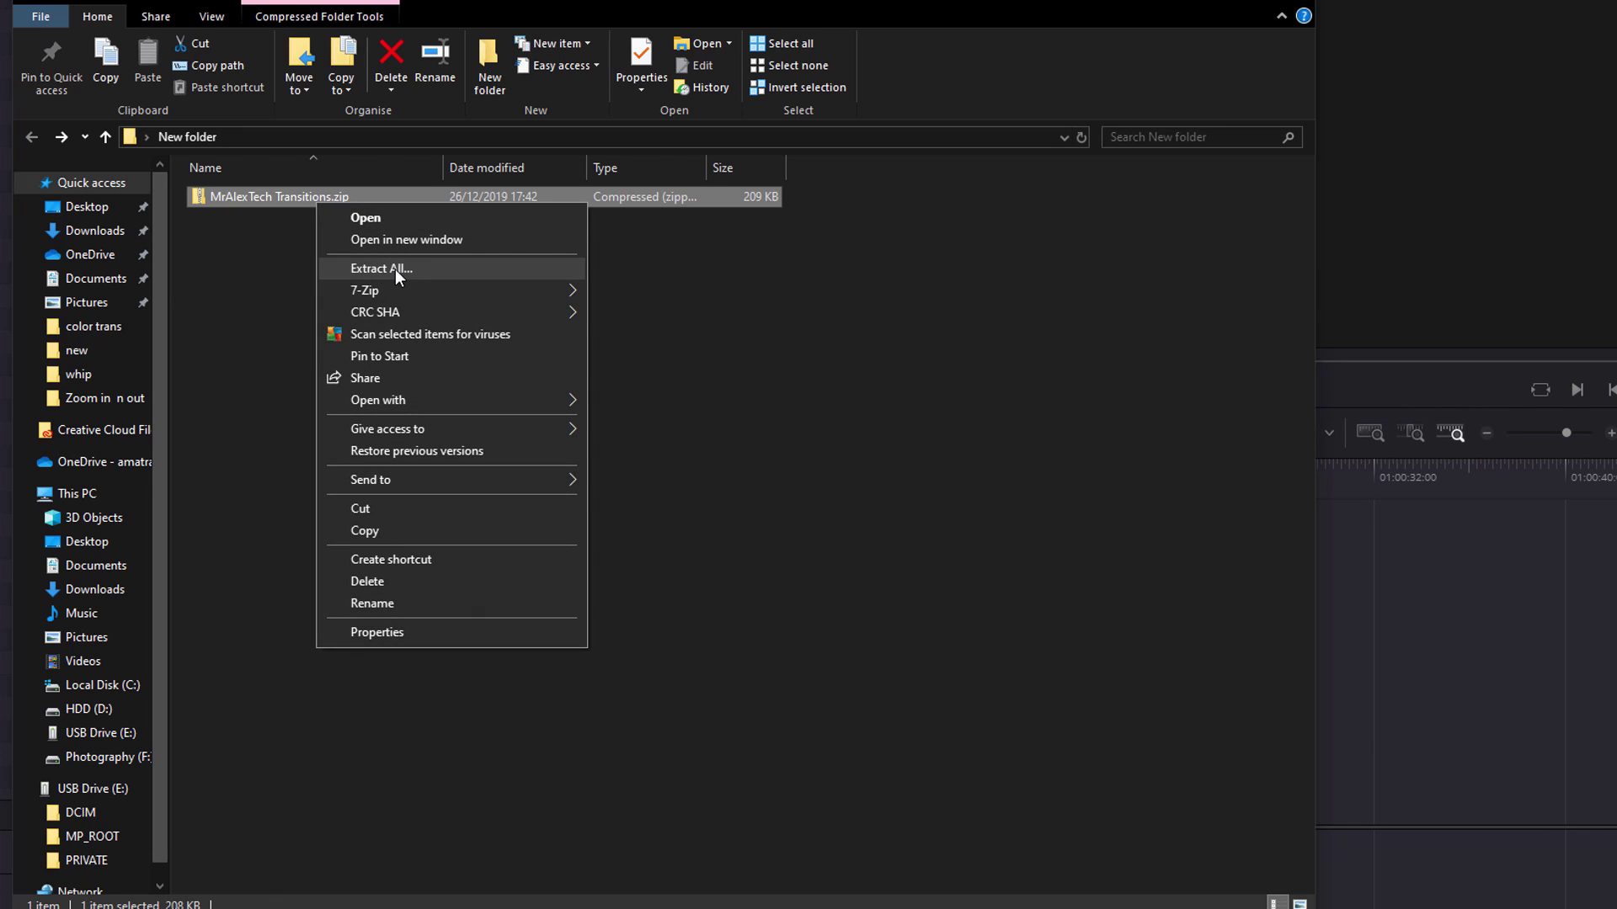
left_click(416, 269)
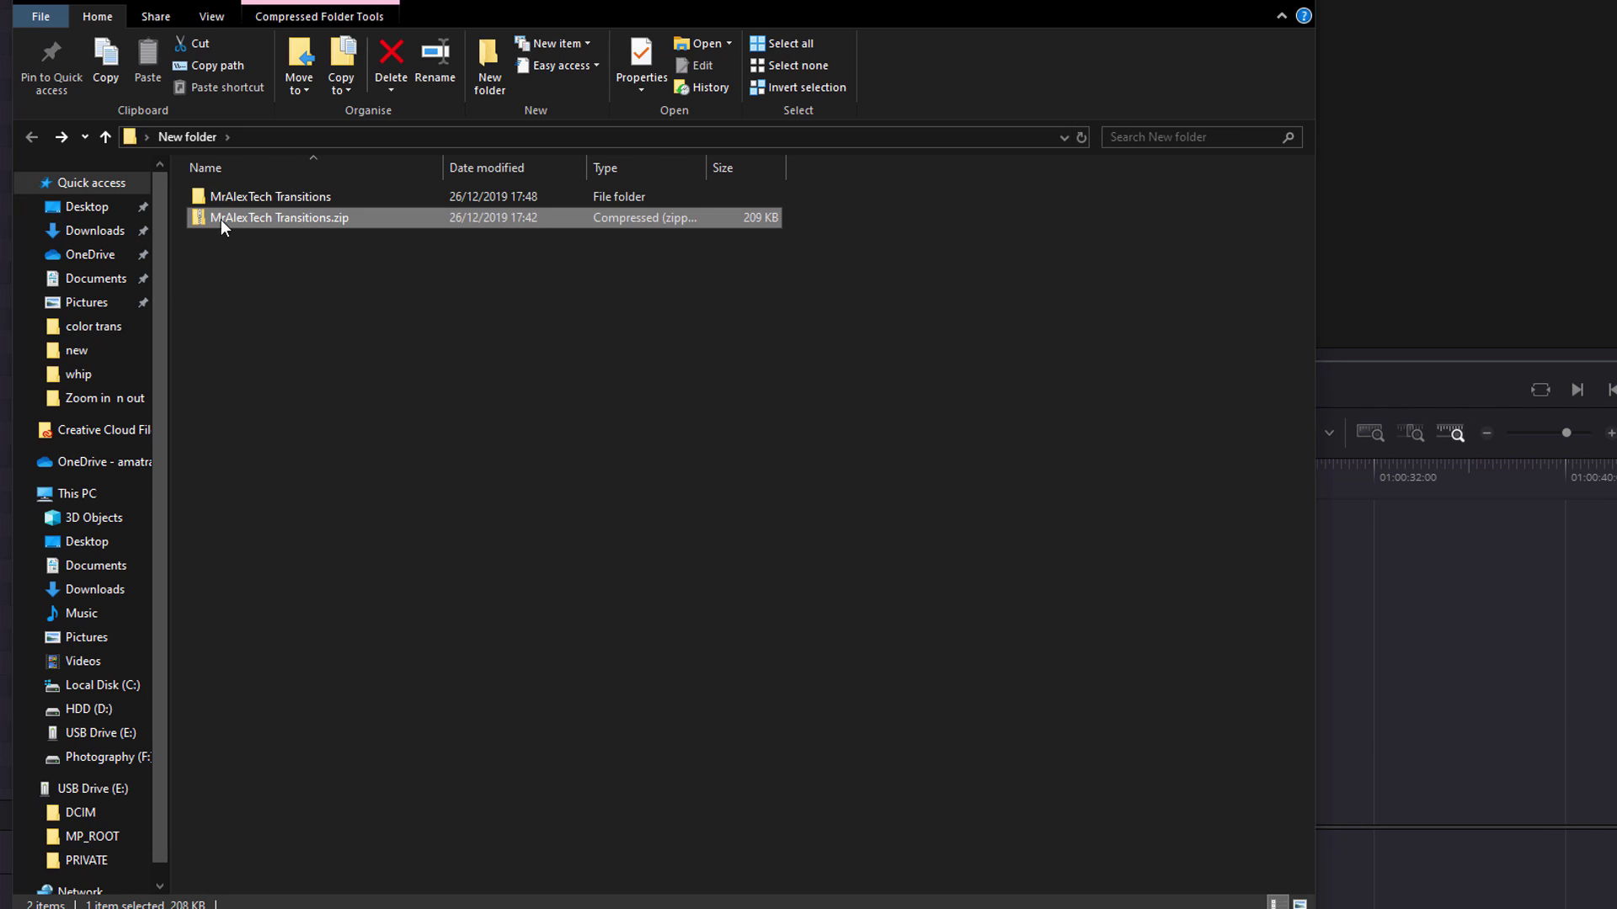
left_click(227, 197)
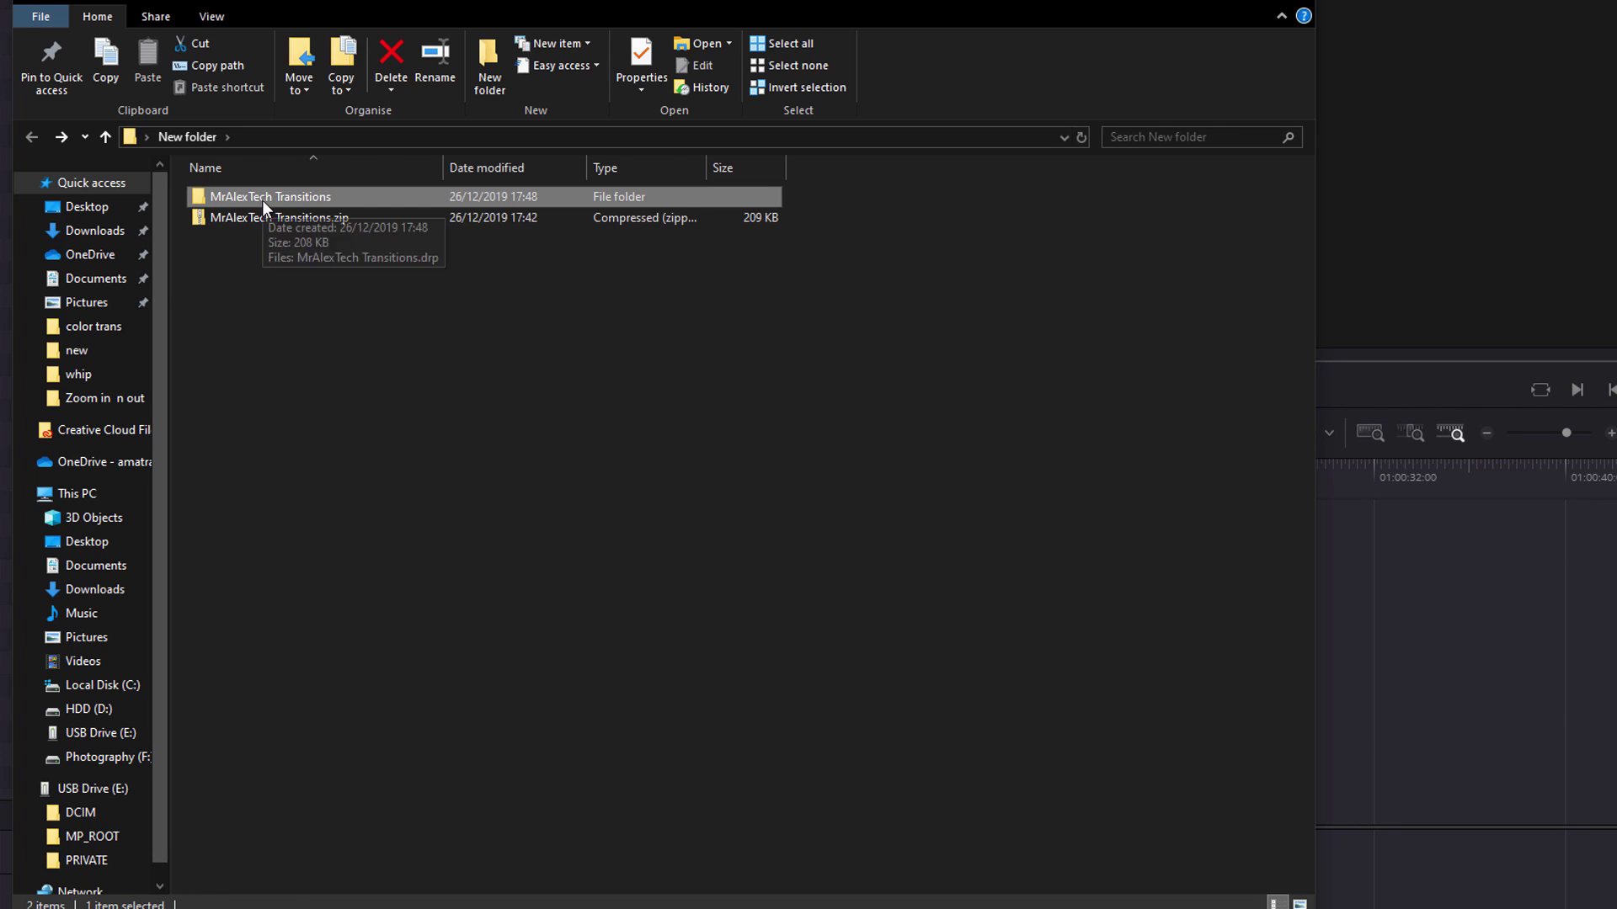
double_click(261, 200)
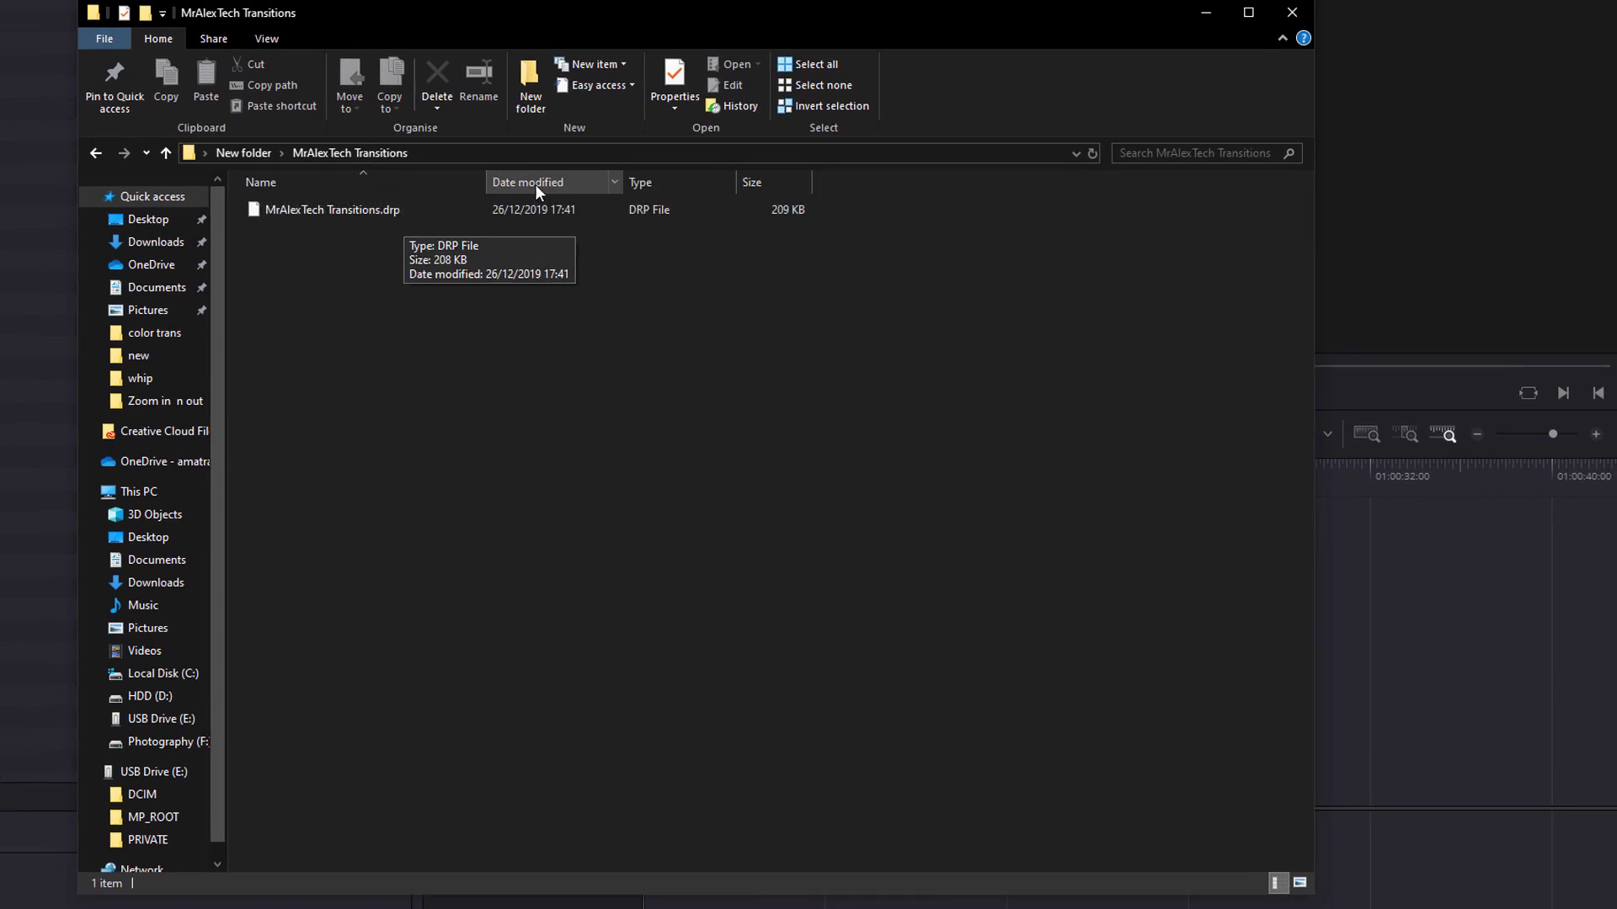
left_click(1182, 5)
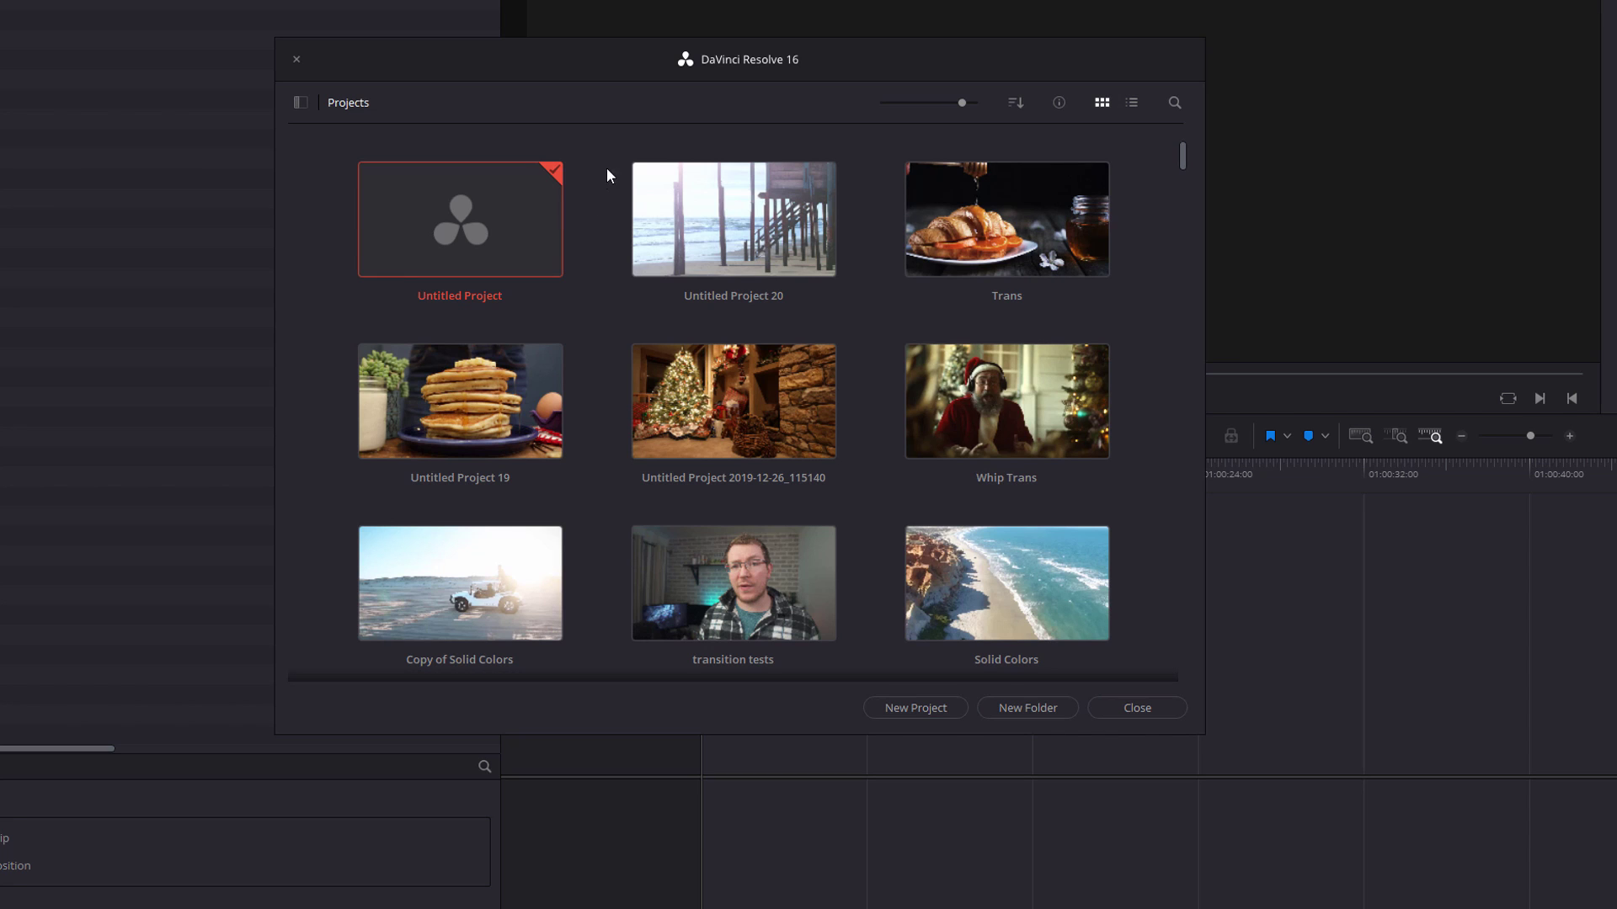
Import MrAlexTech Transitions.drp from the Project Manager and open the project.
right_click(599, 303)
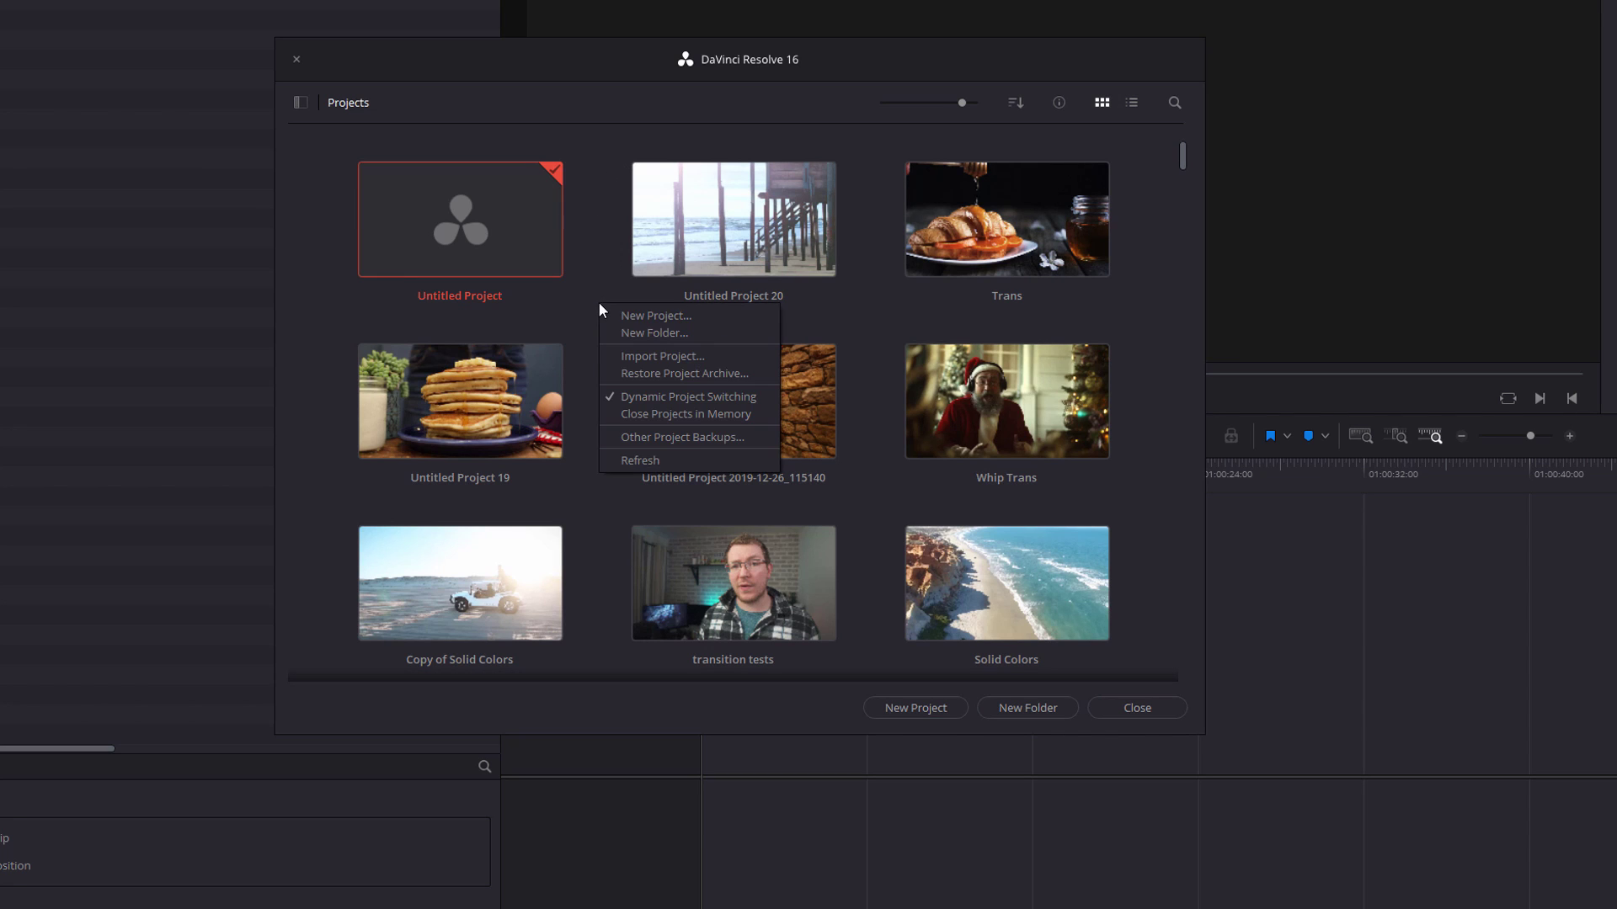
left_click(644, 357)
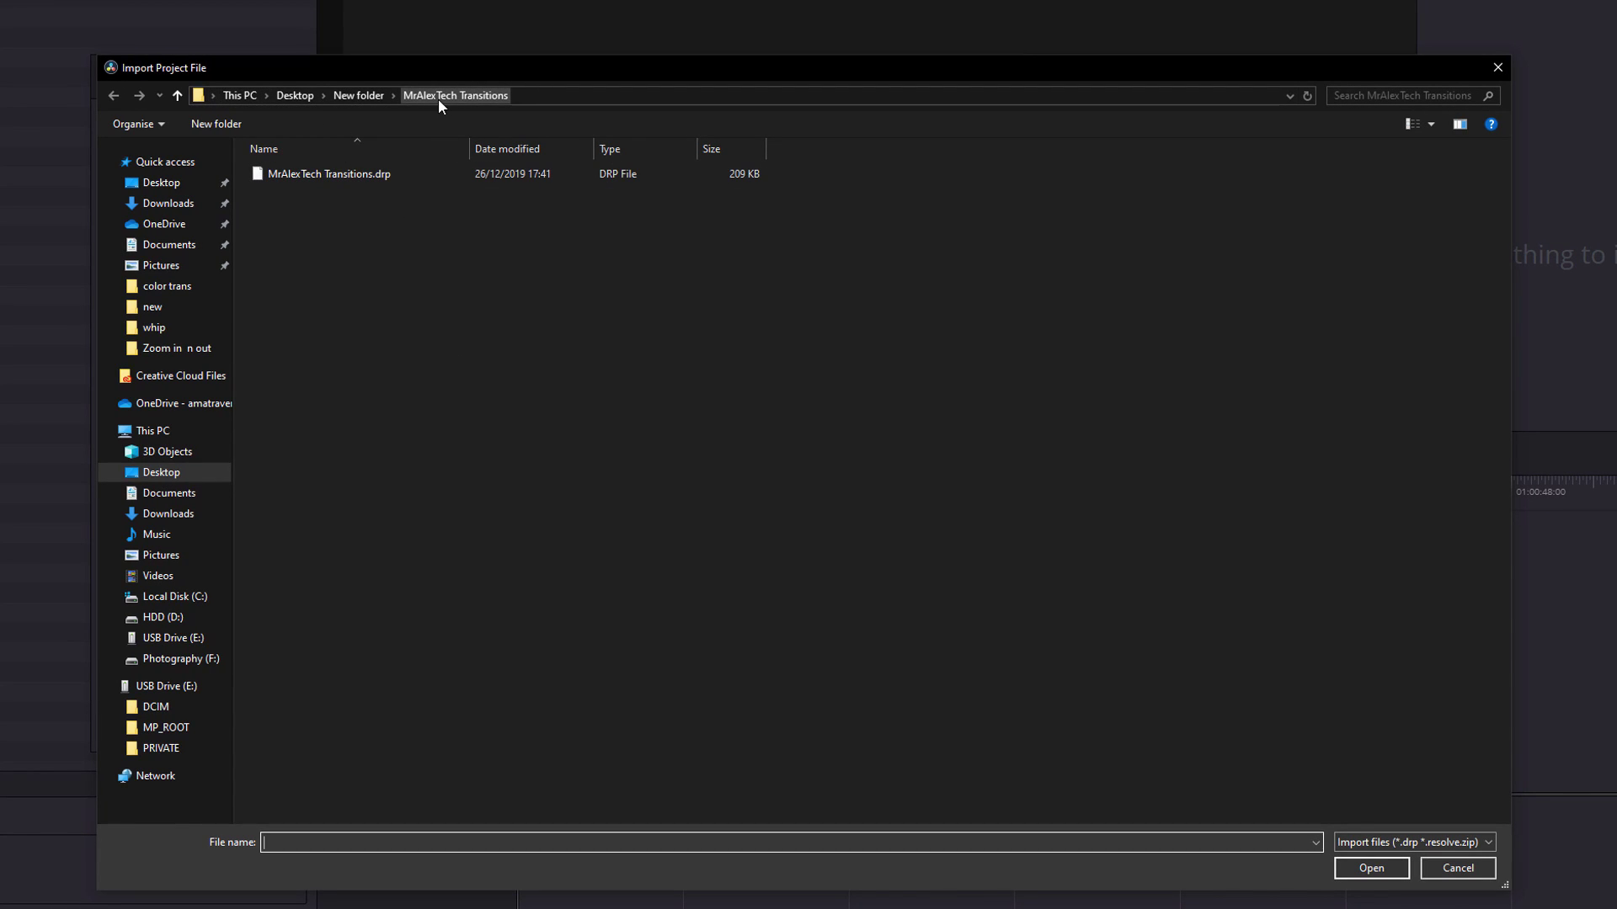
left_click(337, 174)
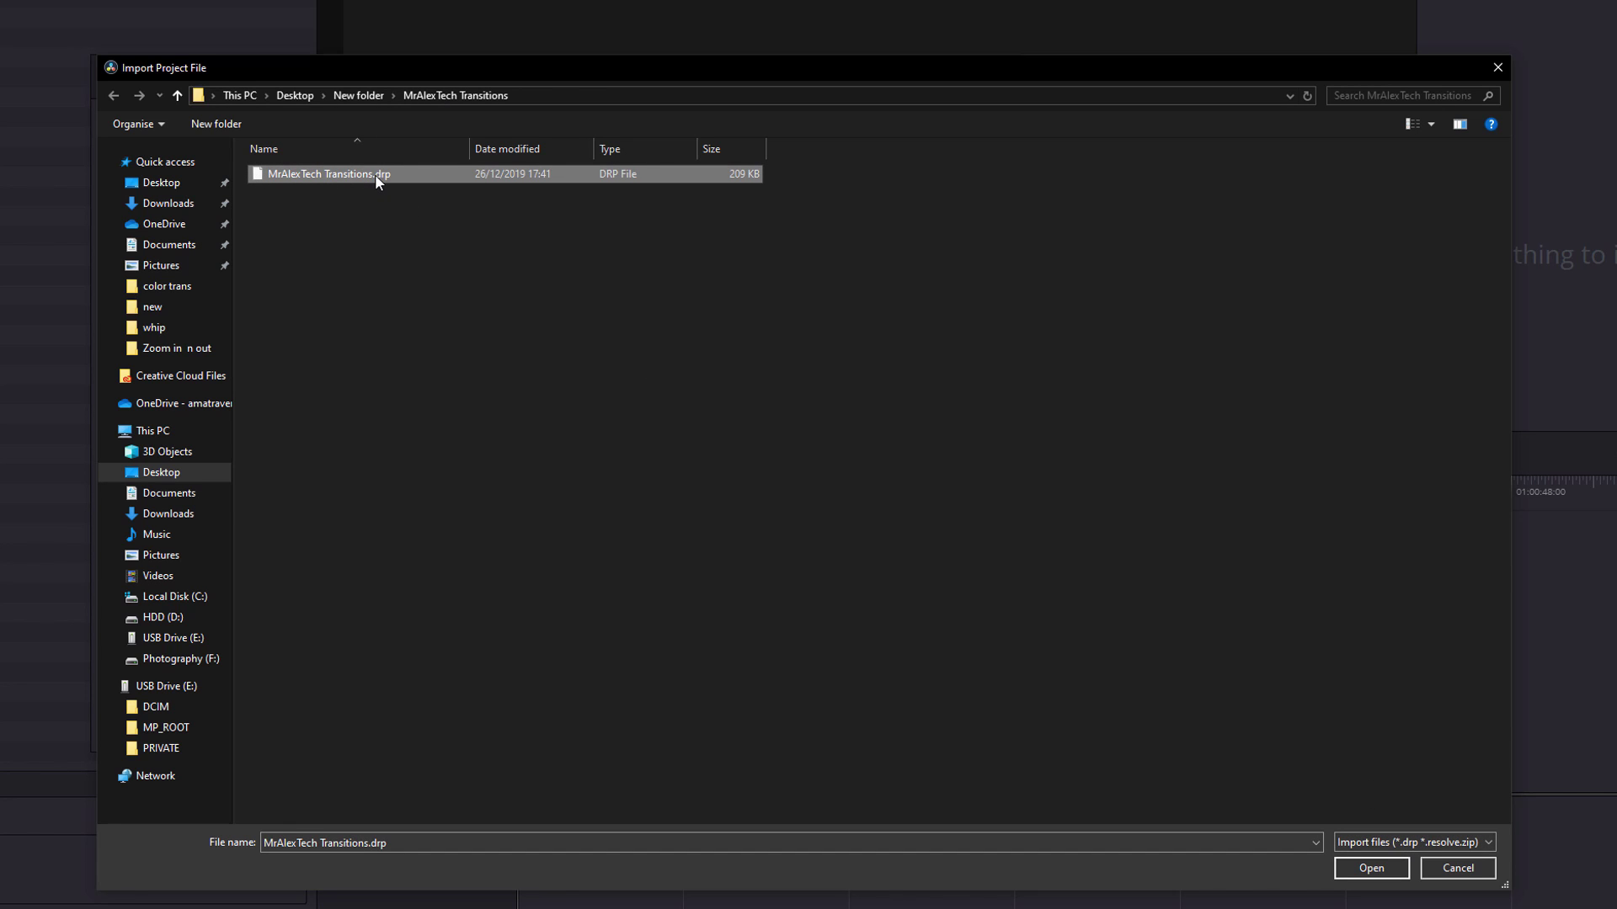
double_click(376, 174)
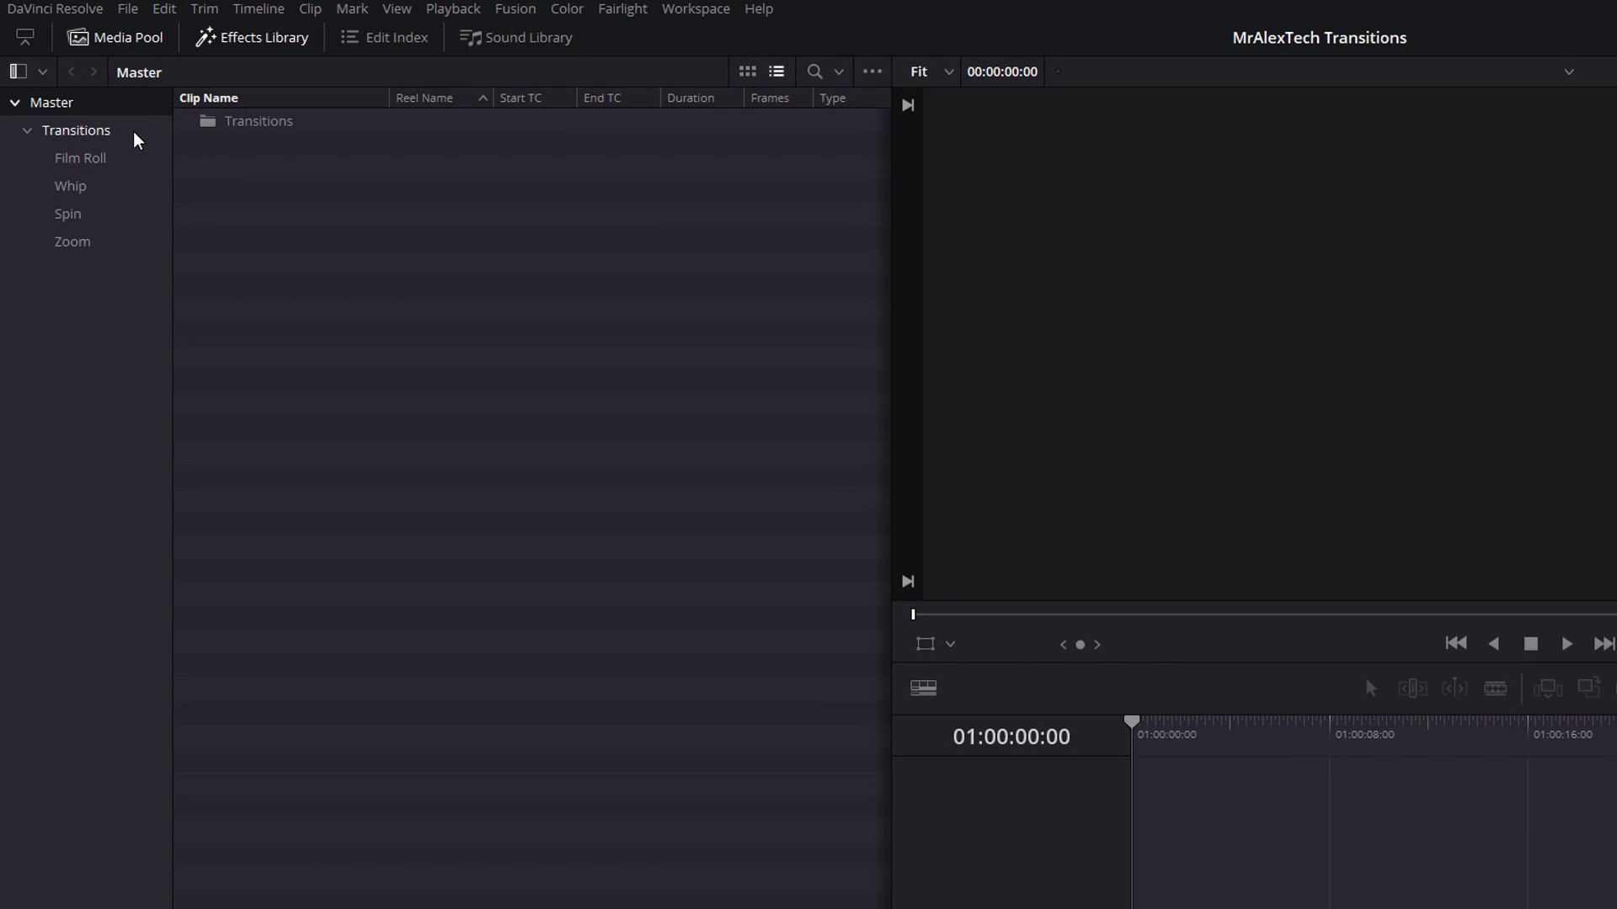
Turn on View > Show Power Bins and drag the Transitions bin into Power Bins Master.
left_click(84, 135)
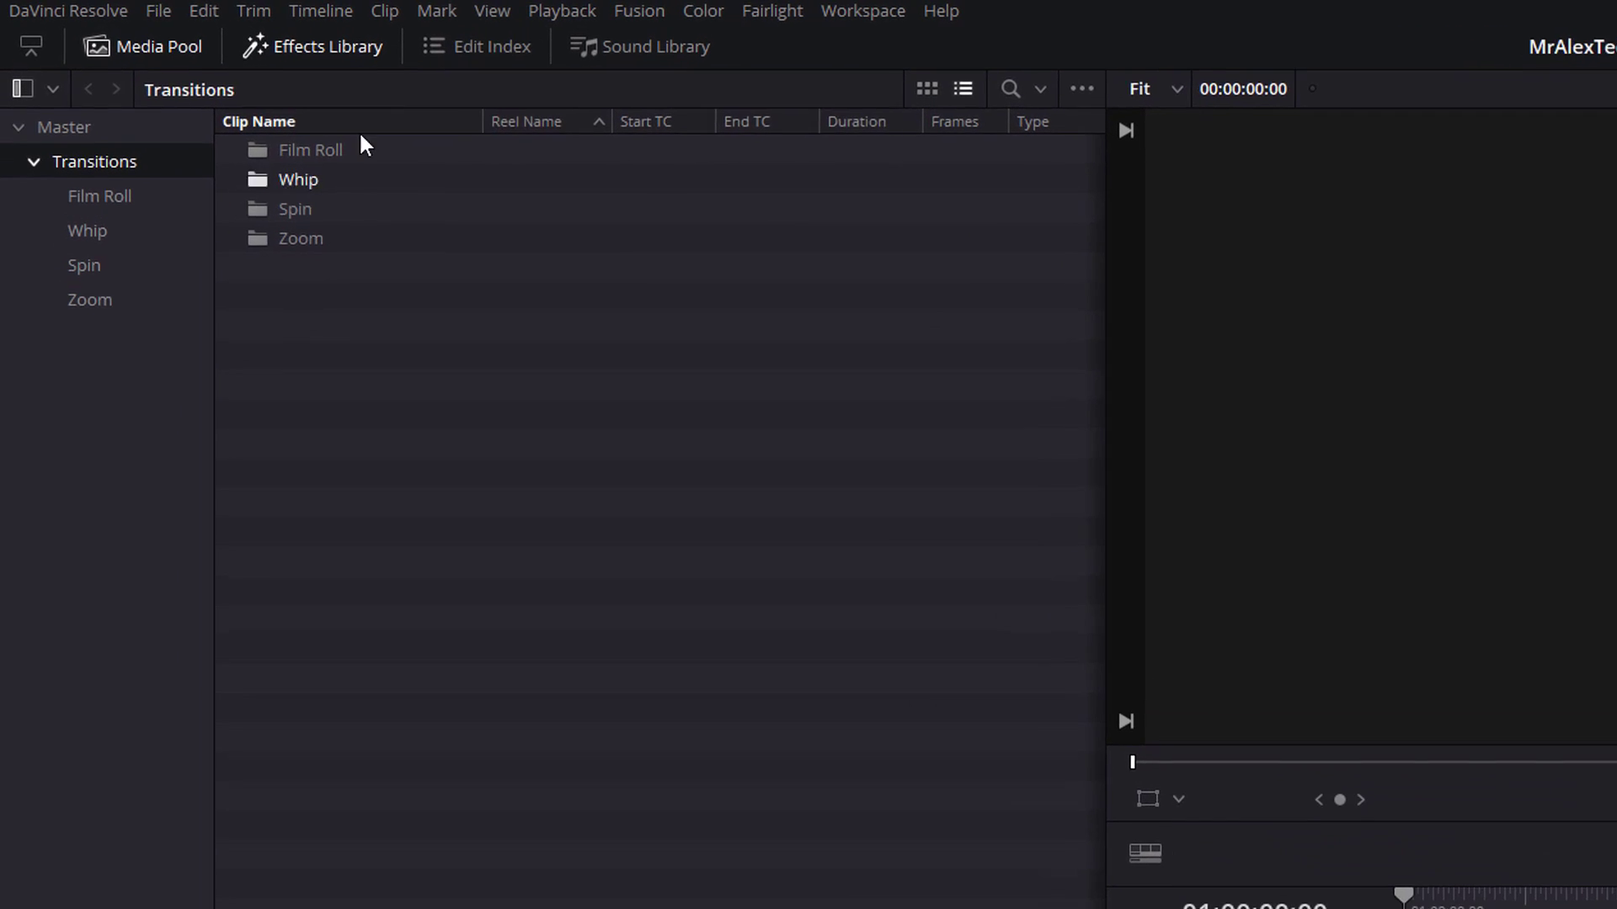
left_click(492, 10)
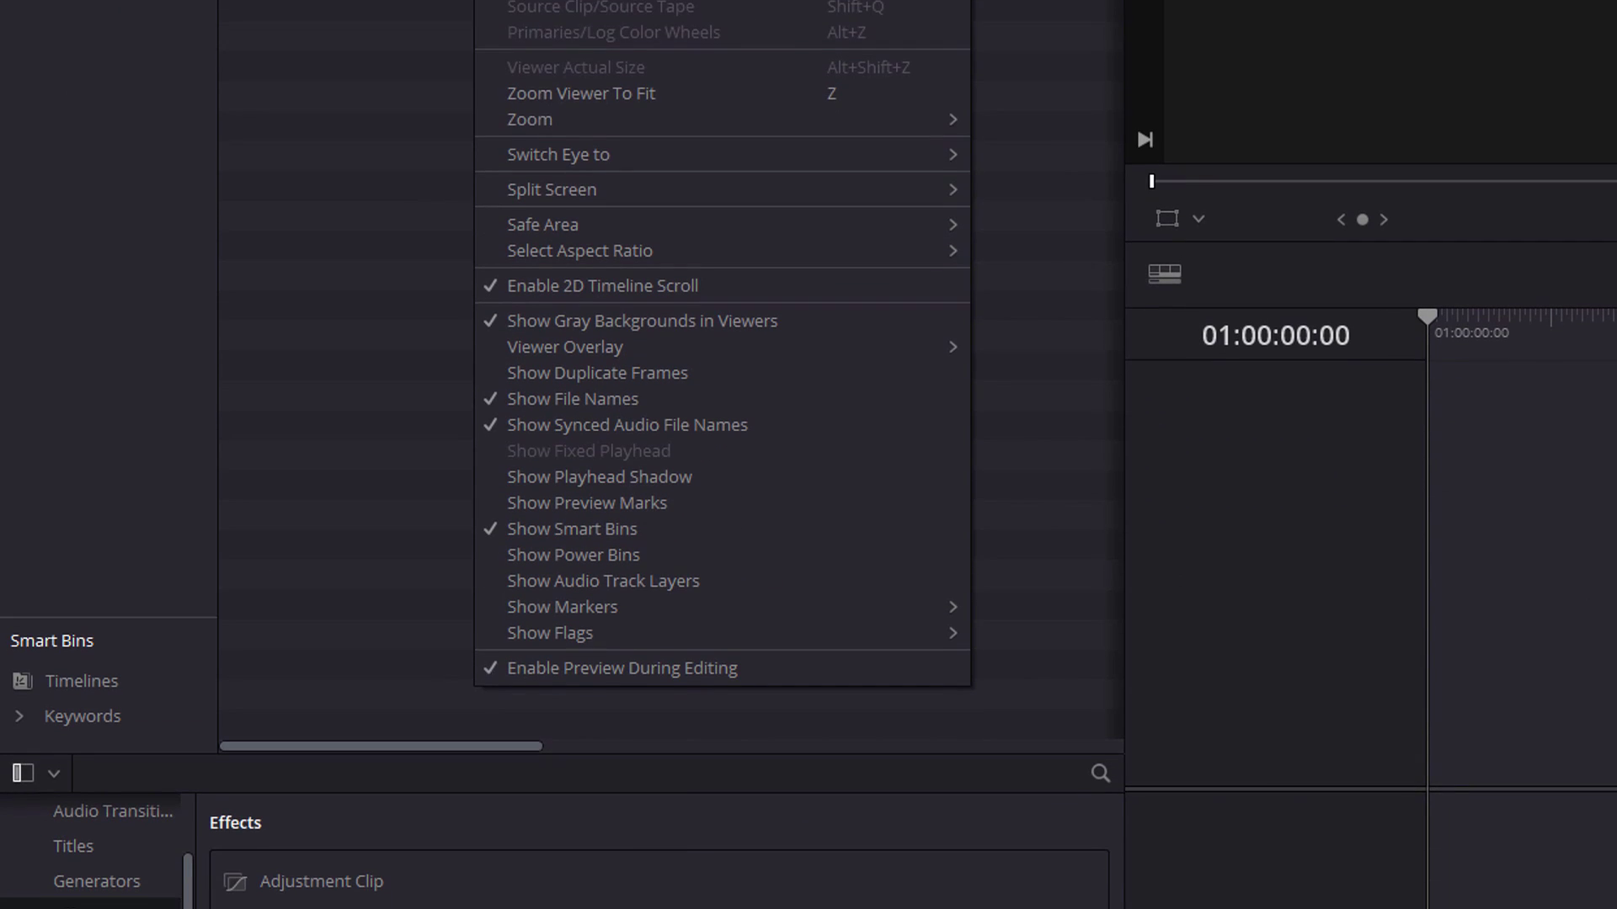
left_click(609, 560)
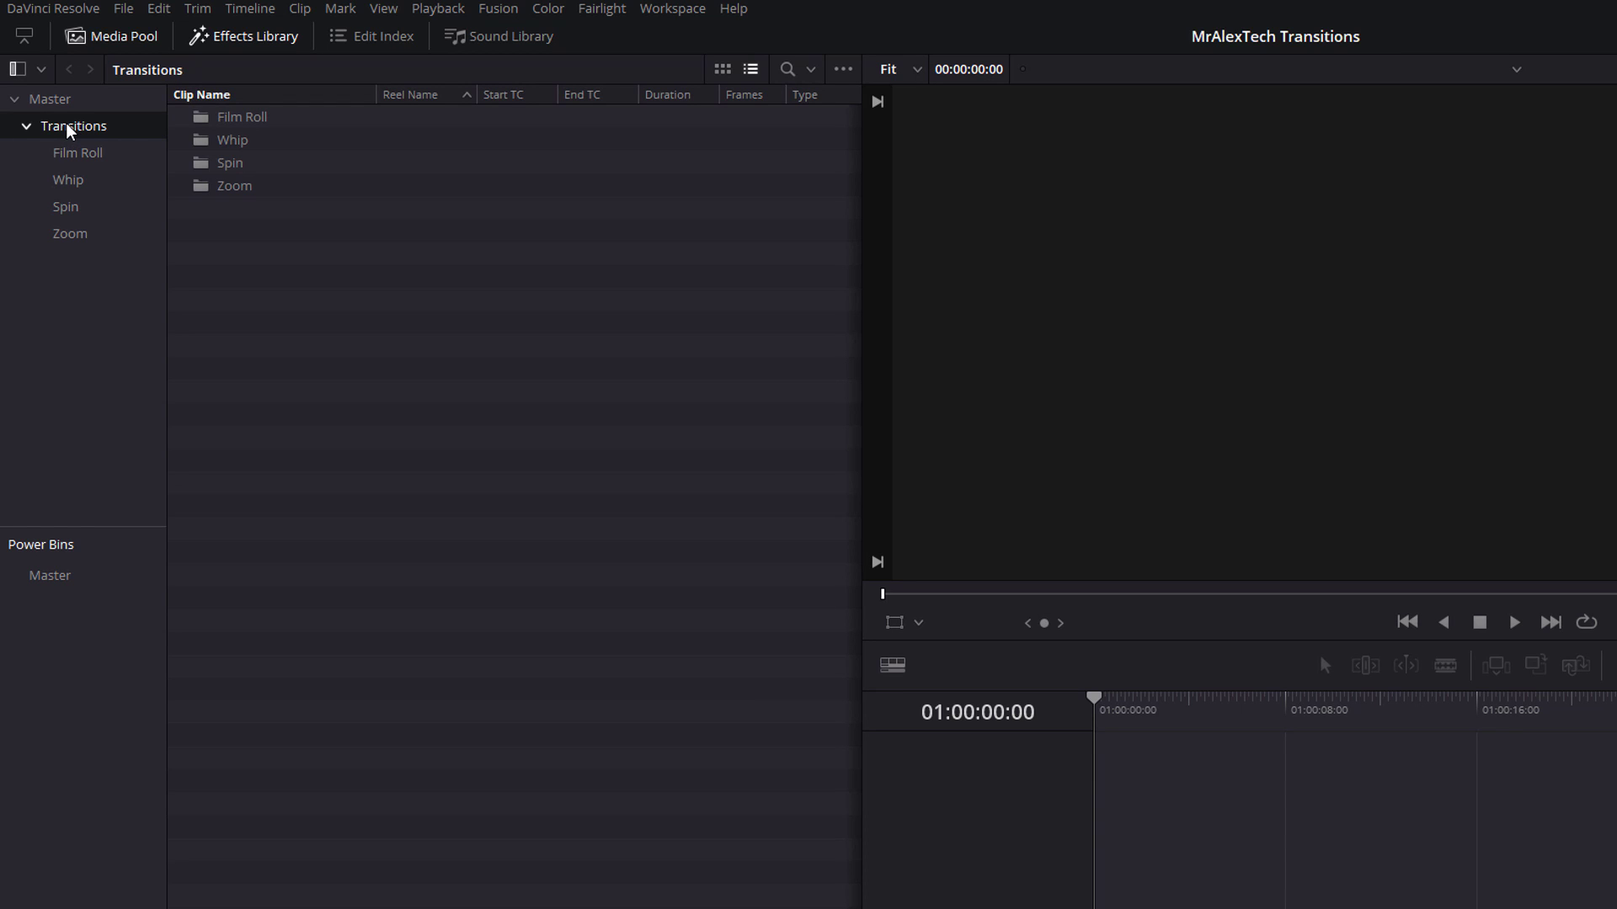
left_click_drag(68, 126, 67, 583)
left_click(51, 612)
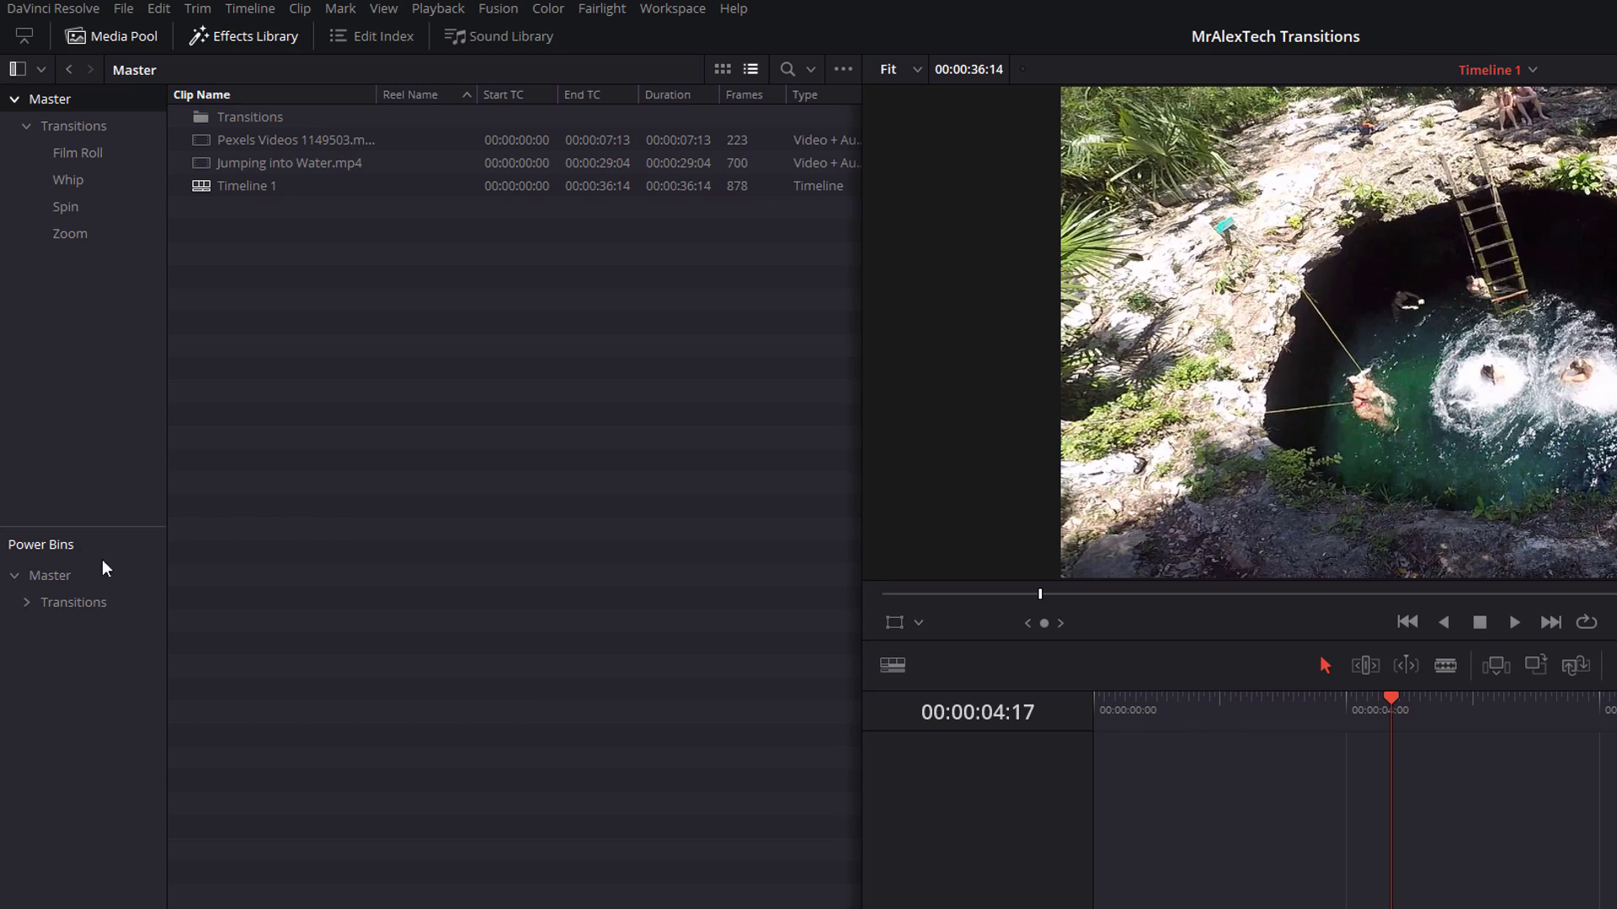
Open the Spin folder in the Transitions power bin and list its ten spin transitions by name.
left_click(83, 610)
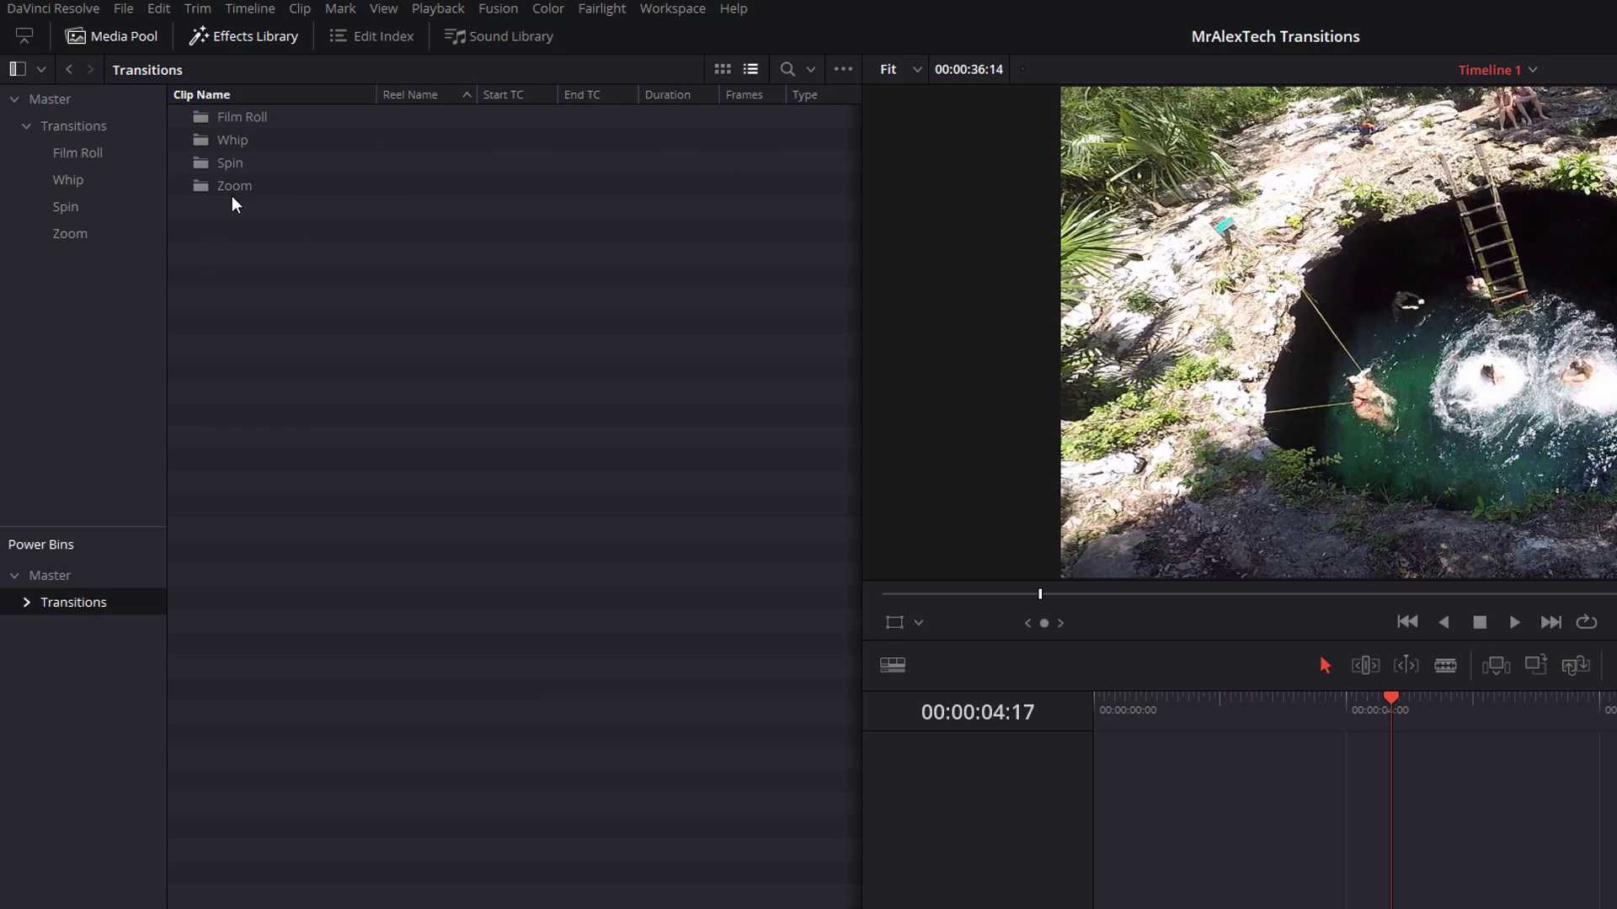
double_click(231, 165)
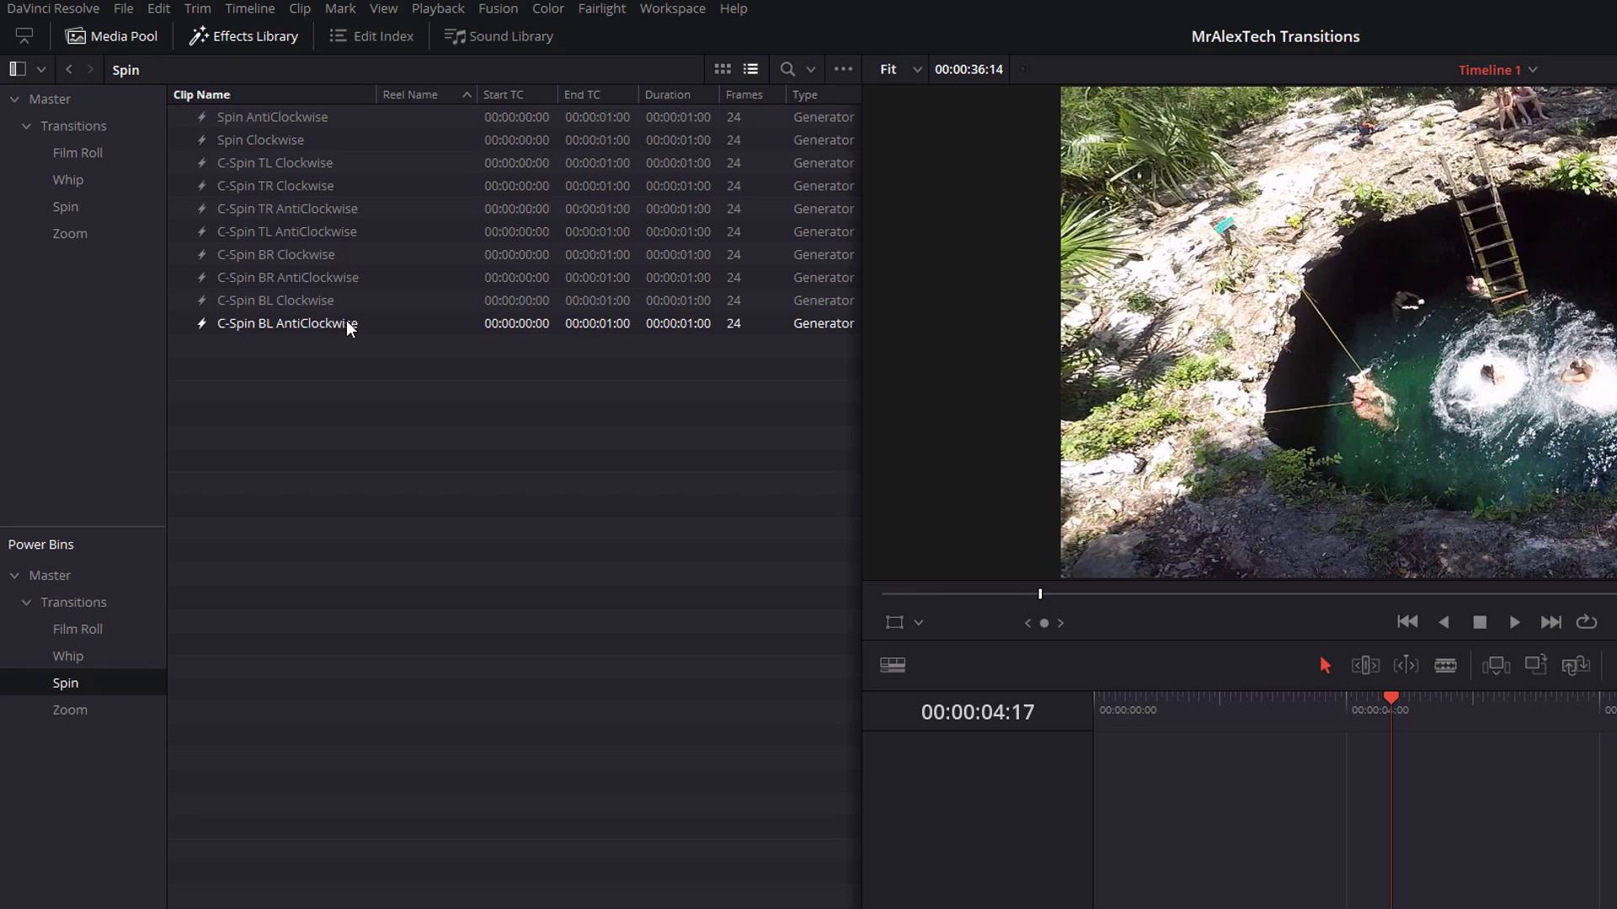
left_click(721, 68)
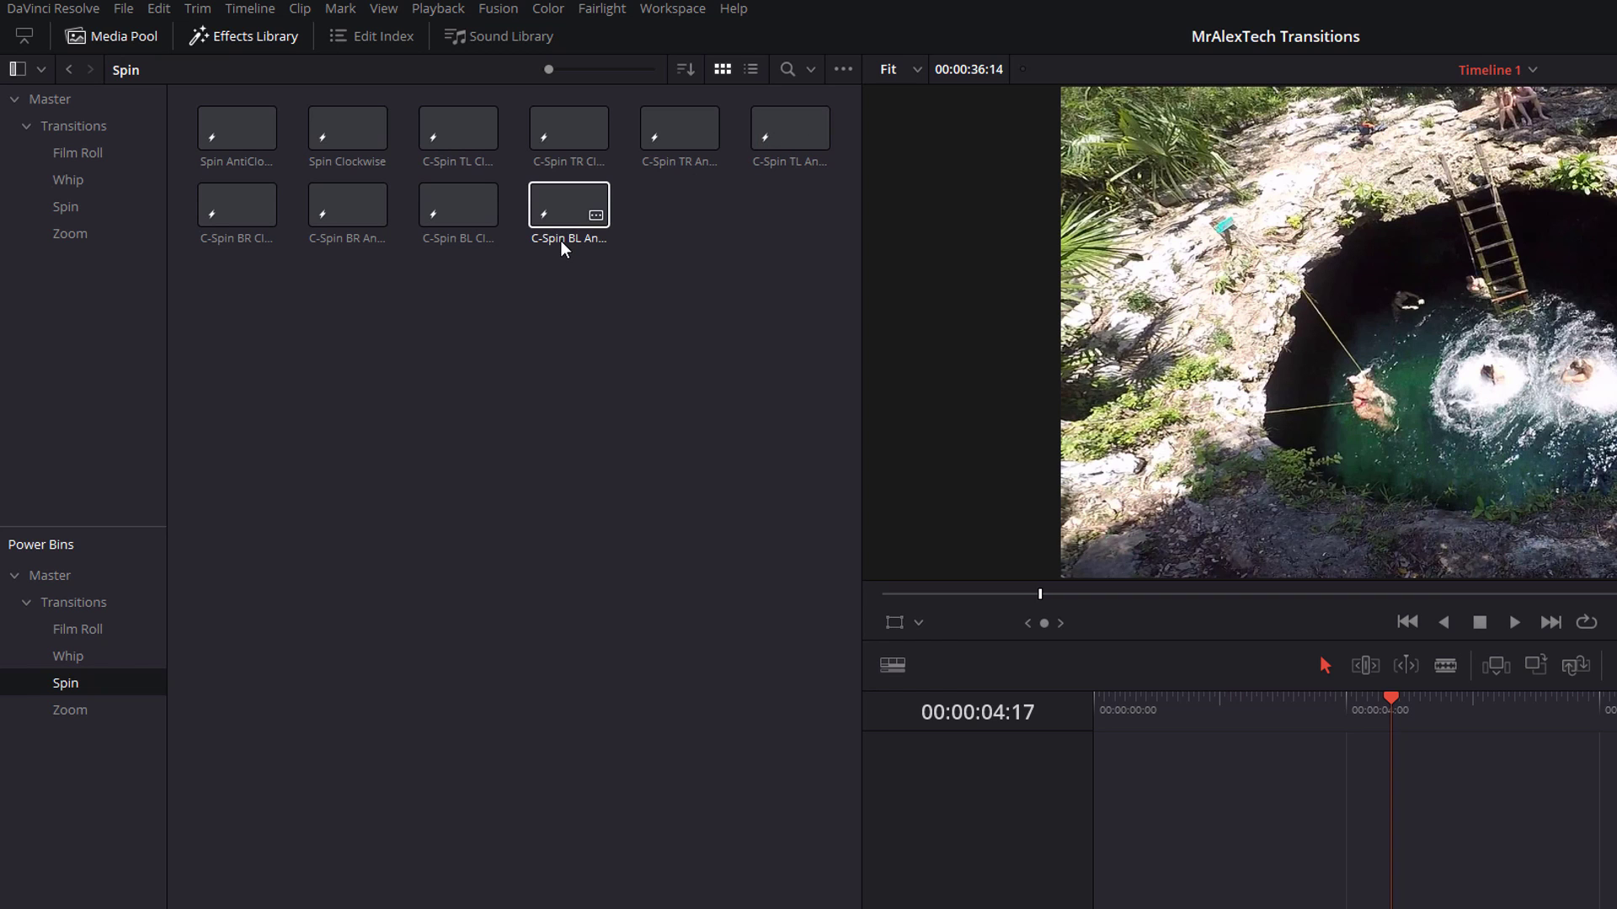
left_click(752, 71)
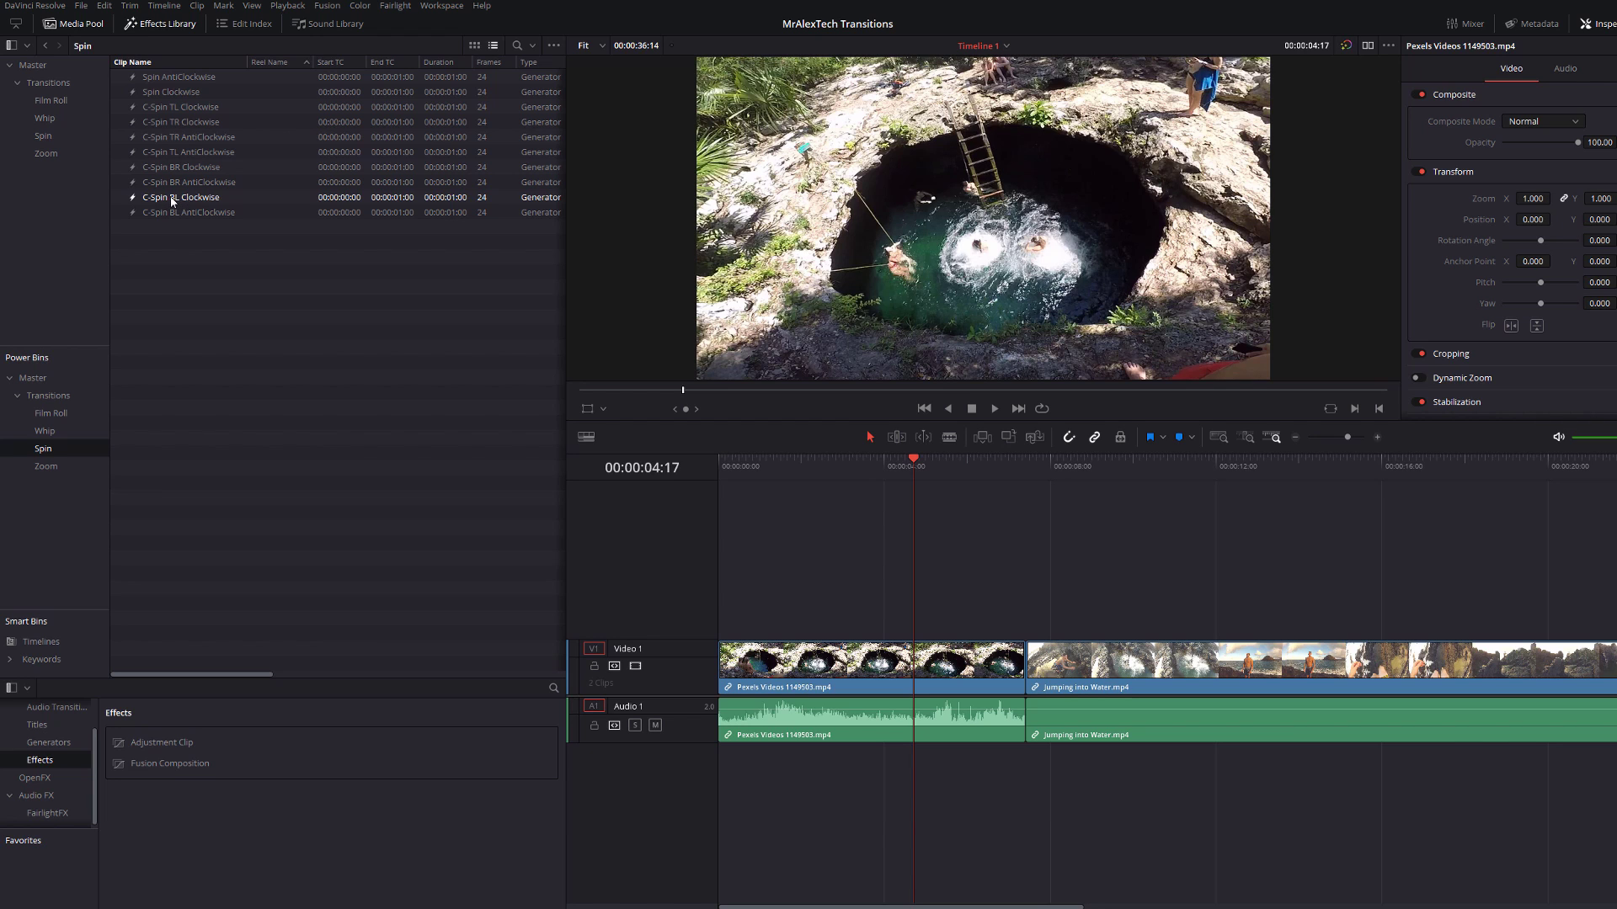
Place C-Spin BL Clockwise on Video 2 over the cut, nudging it one frame to center it.
left_click_drag(171, 201, 1002, 606)
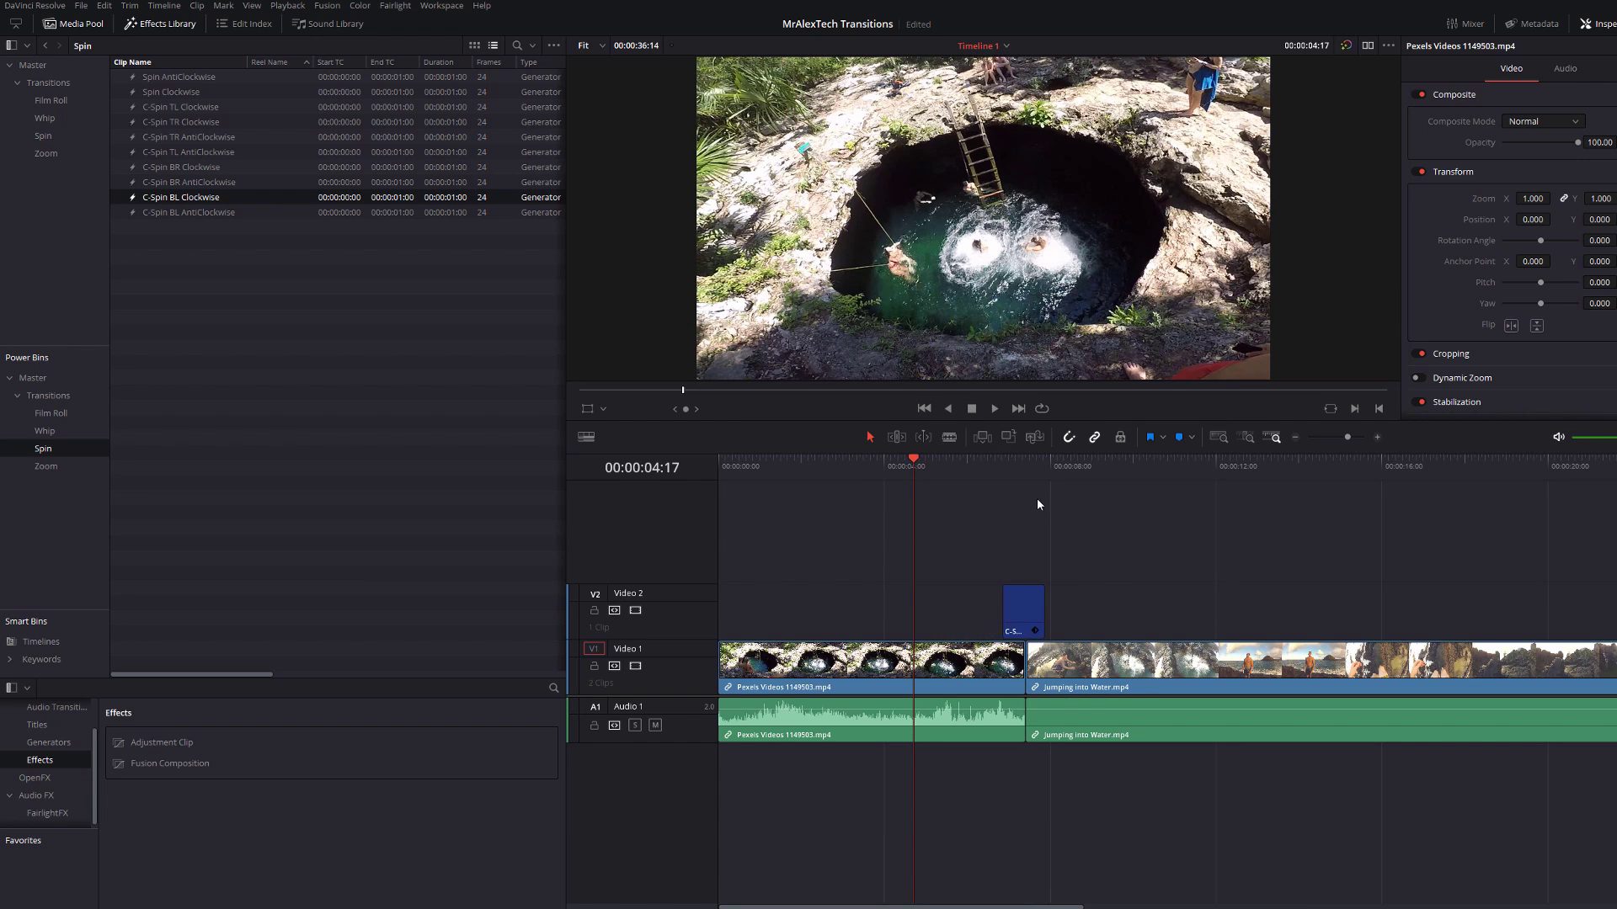
left_click(1025, 463)
left_click(1376, 437)
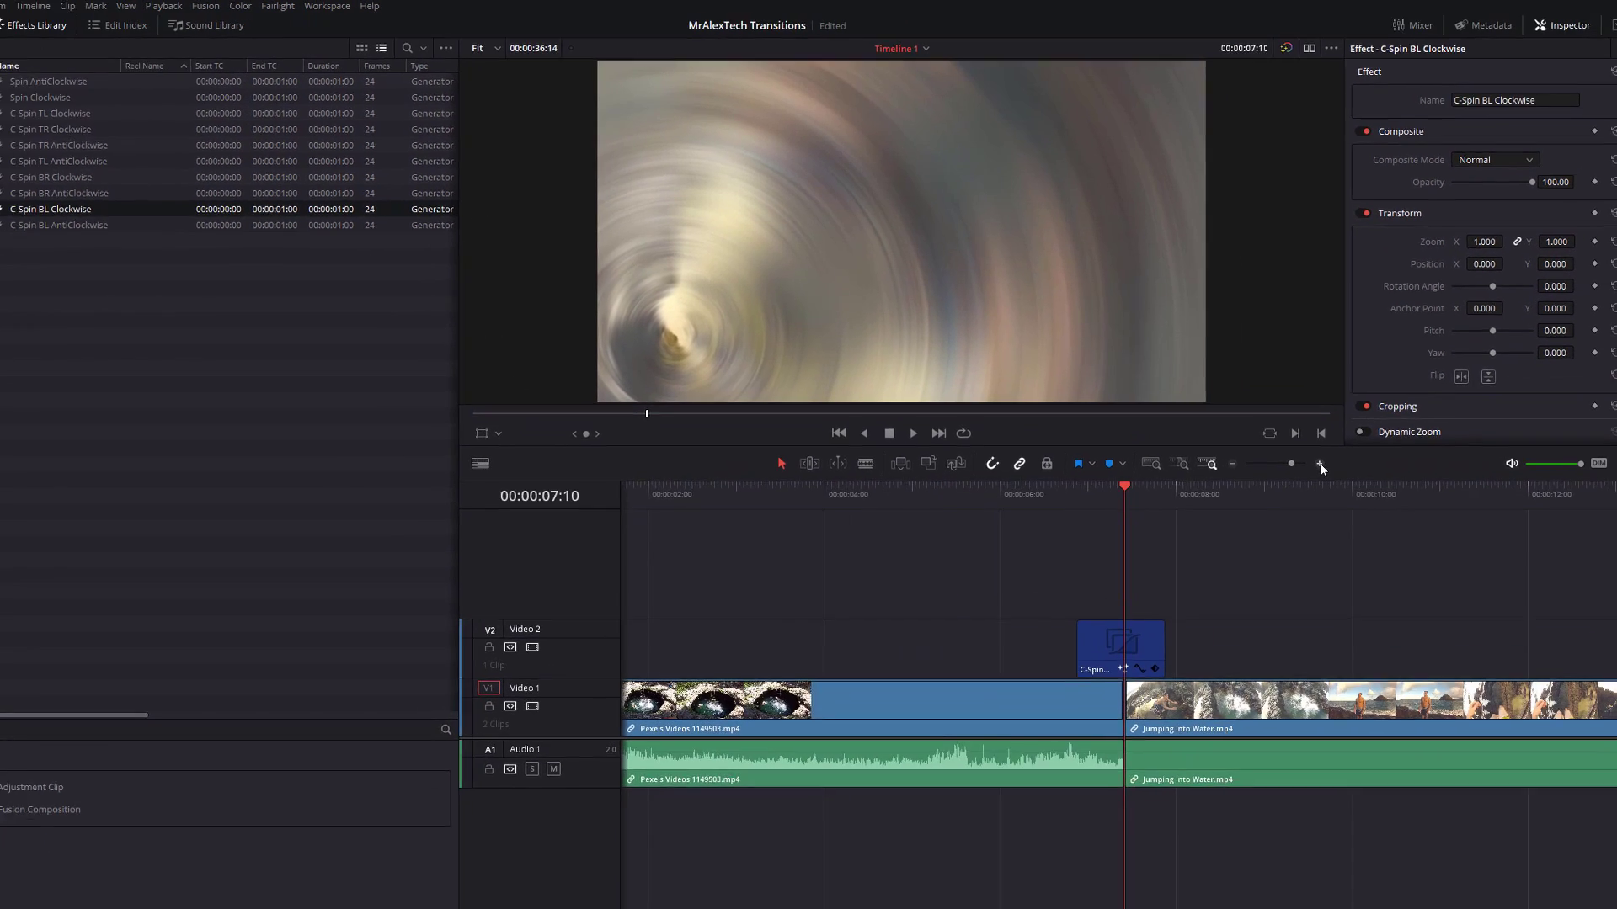
left_click(1377, 437)
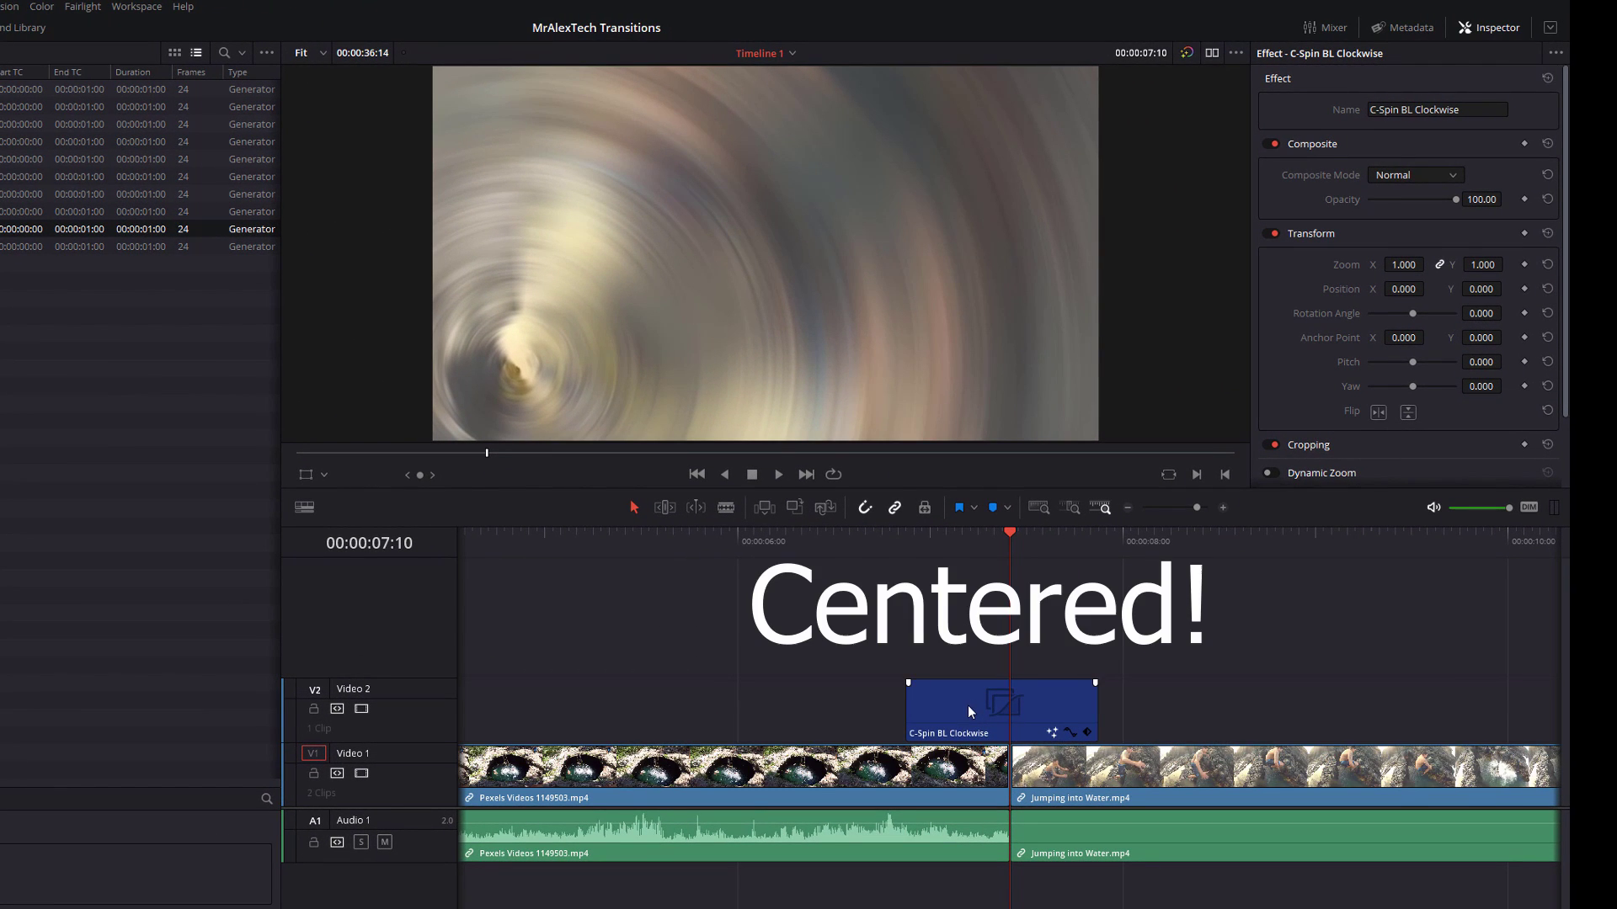
left_click(971, 703)
key("period")
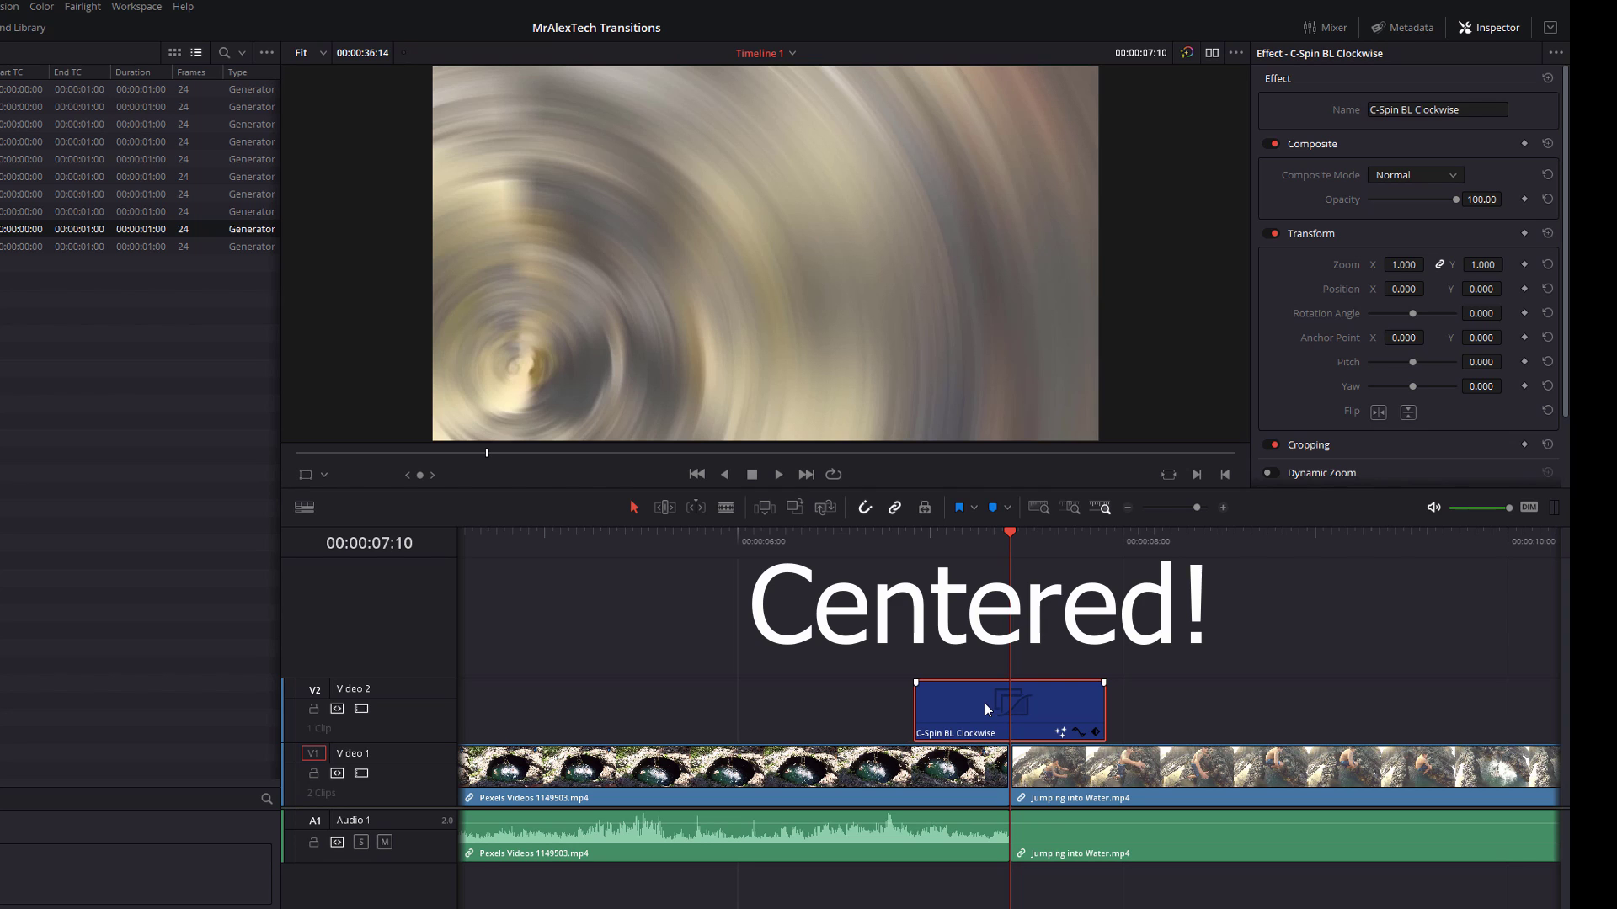
Play back and scrub through the spin transition across the cut.
left_click(883, 543)
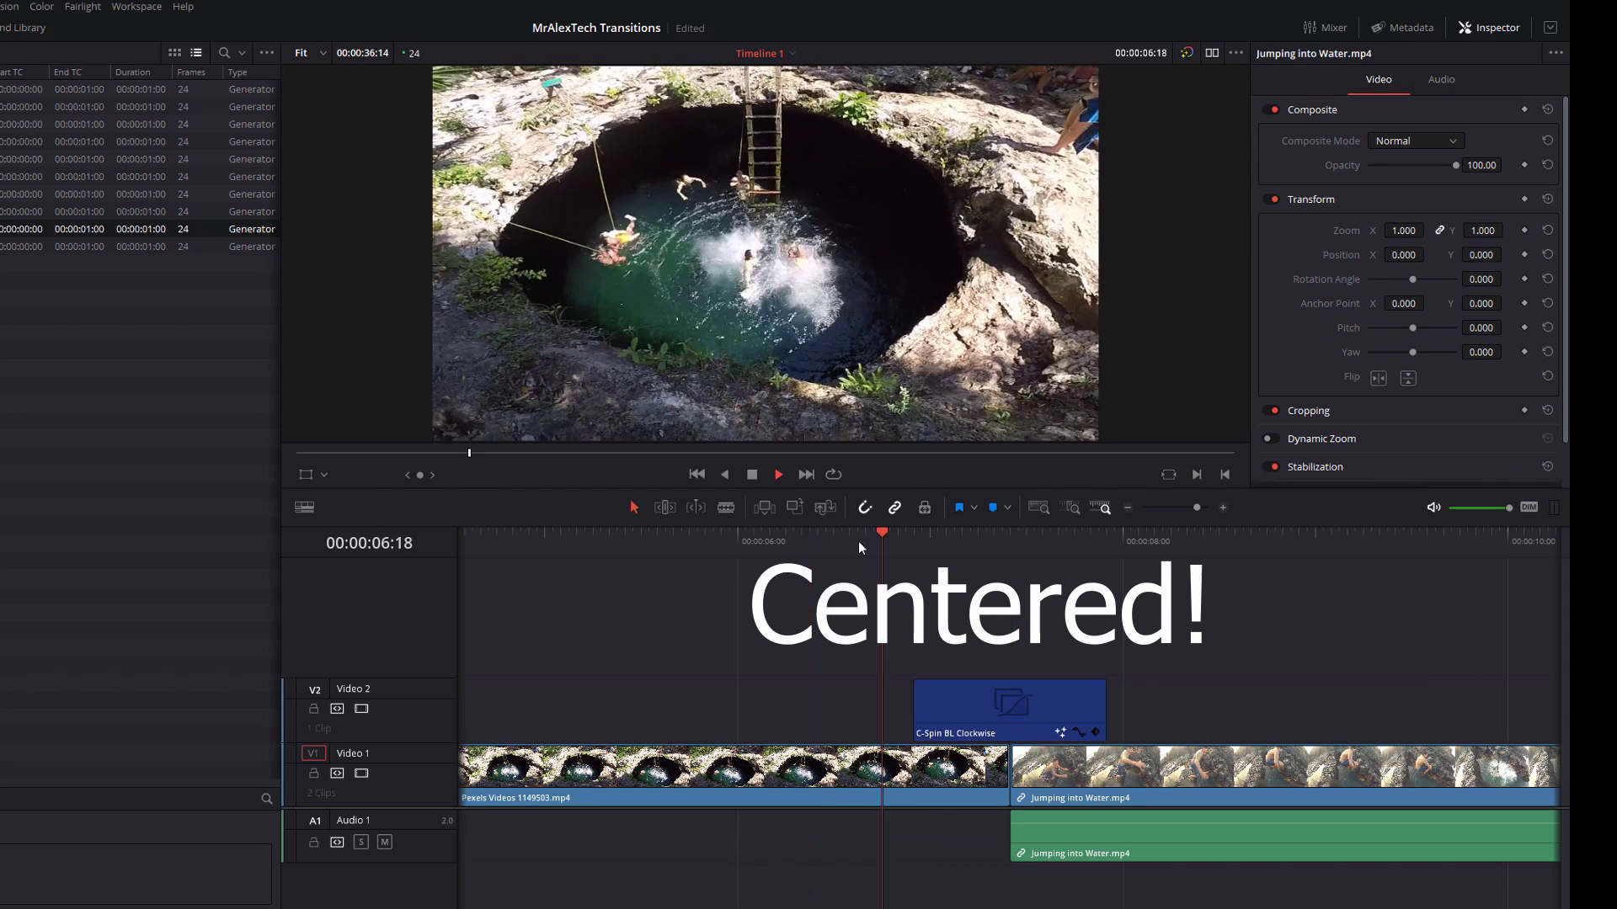
key("space")
key("space")
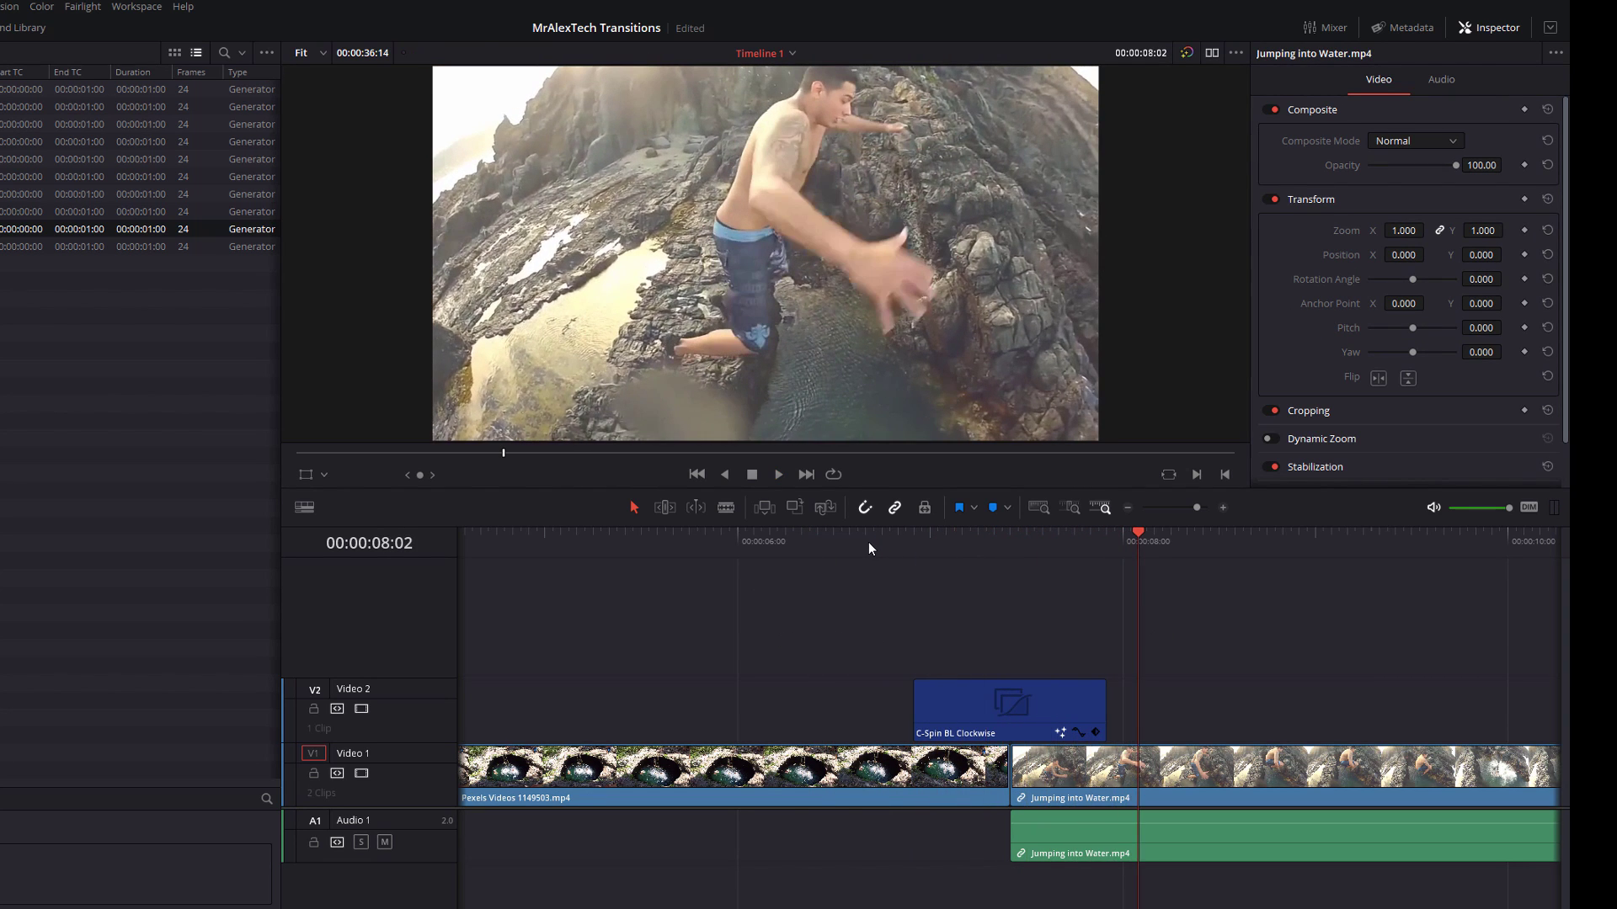
left_click_drag(1007, 547, 1061, 565)
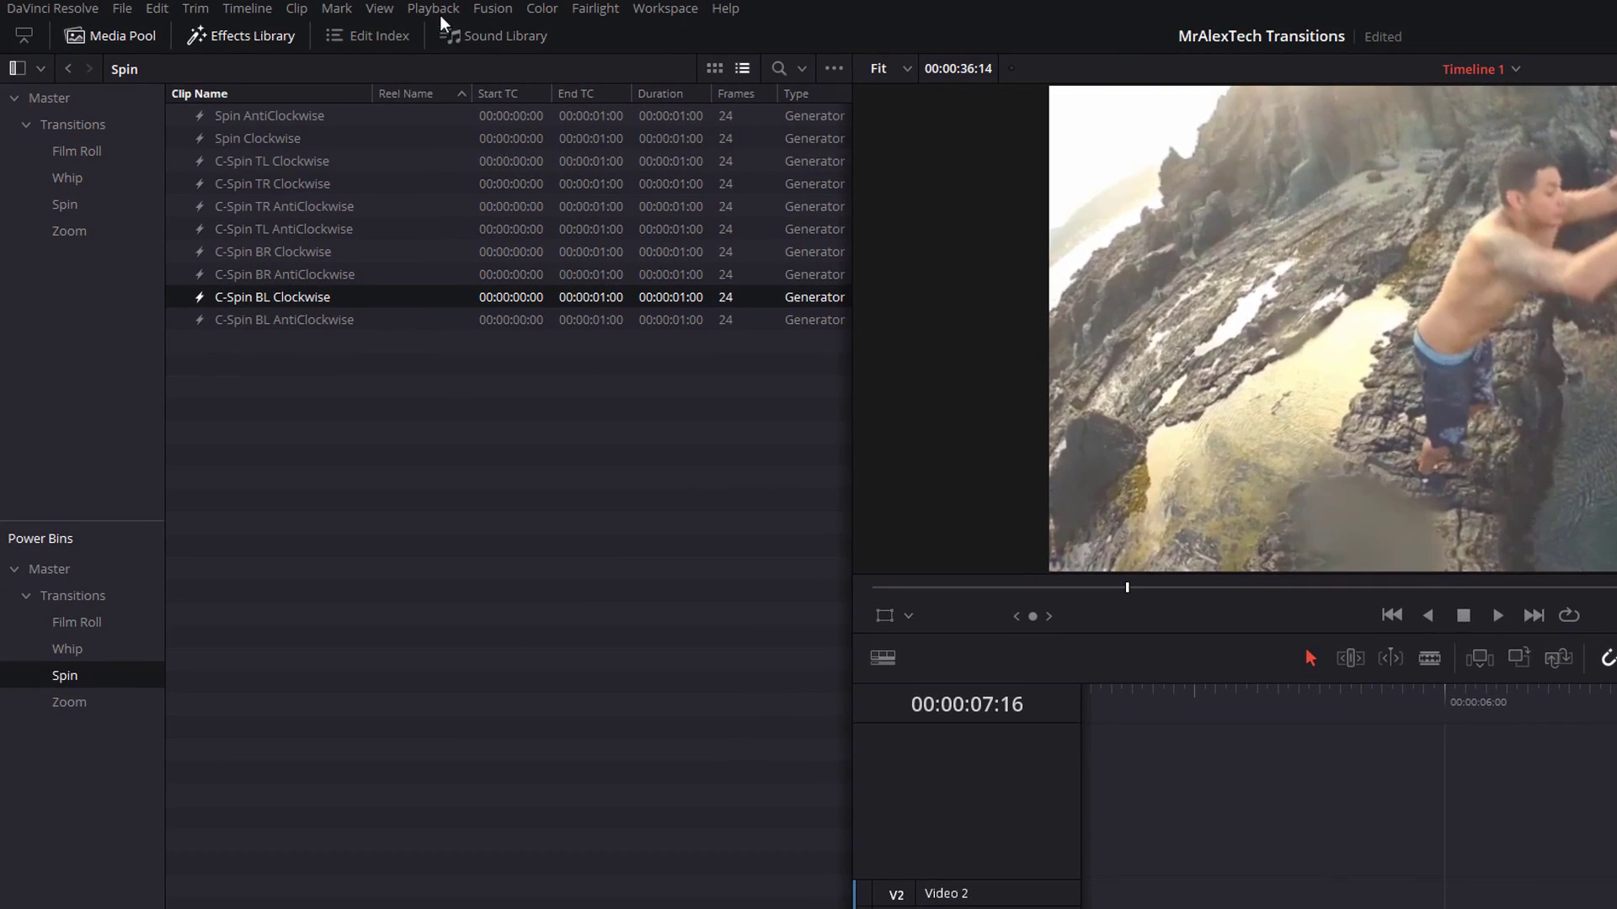
Confirm Playback > Render Cache is set to Smart, then close the menu unchanged.
left_click(423, 10)
mouse_move(472, 106)
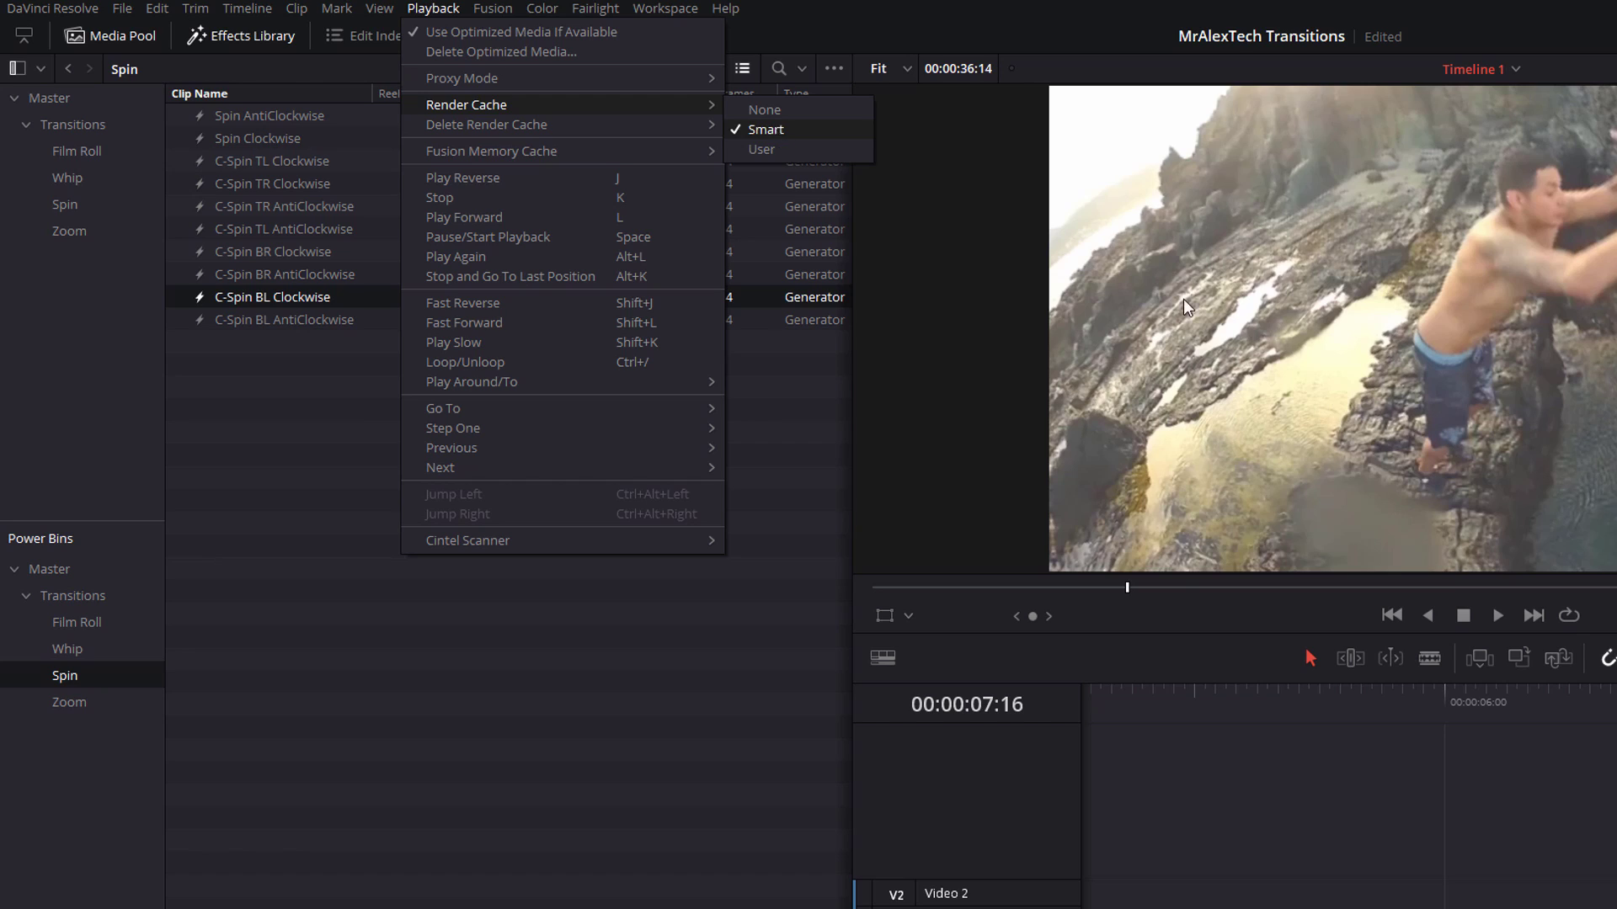
key("Escape")
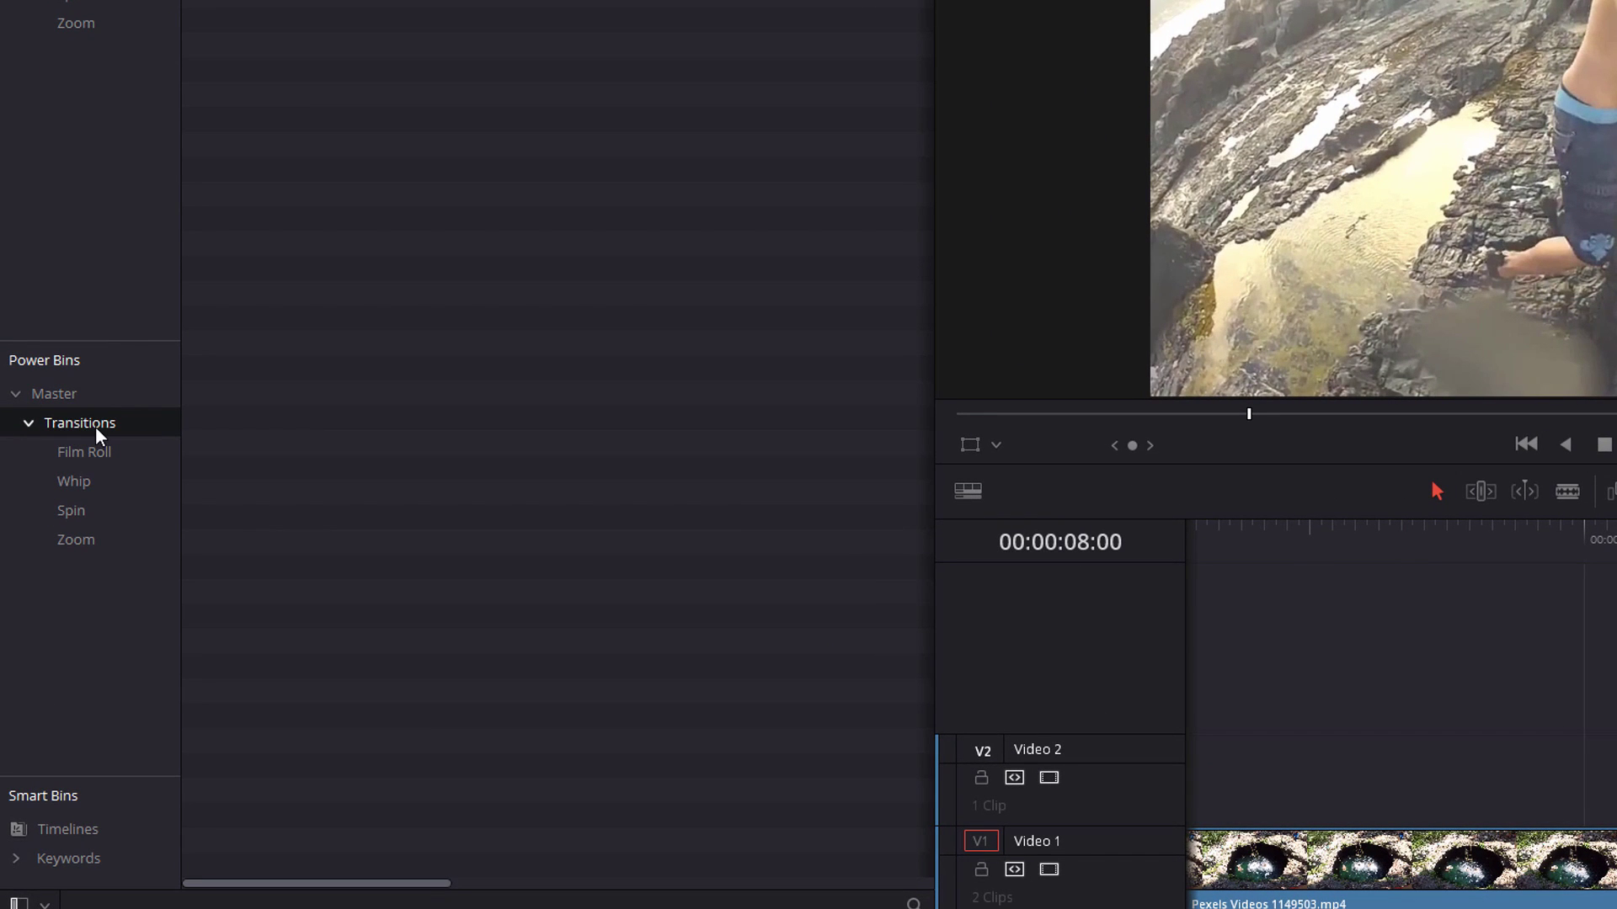
Add a new bin named 'Audio' inside the Transitions power bin.
right_click(94, 428)
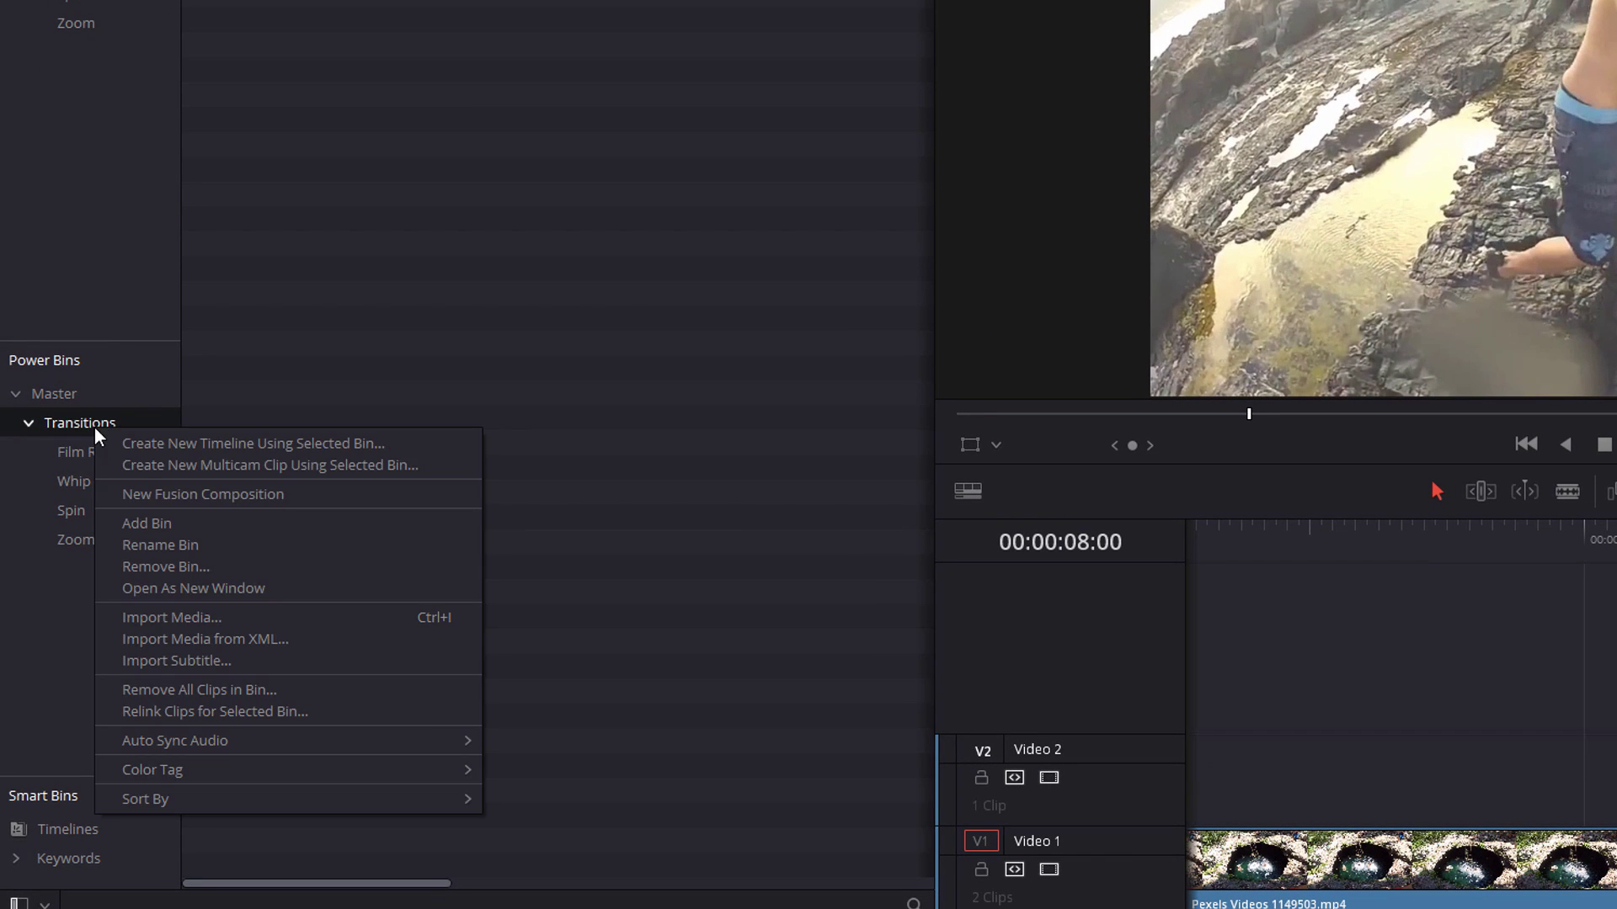
left_click(179, 524)
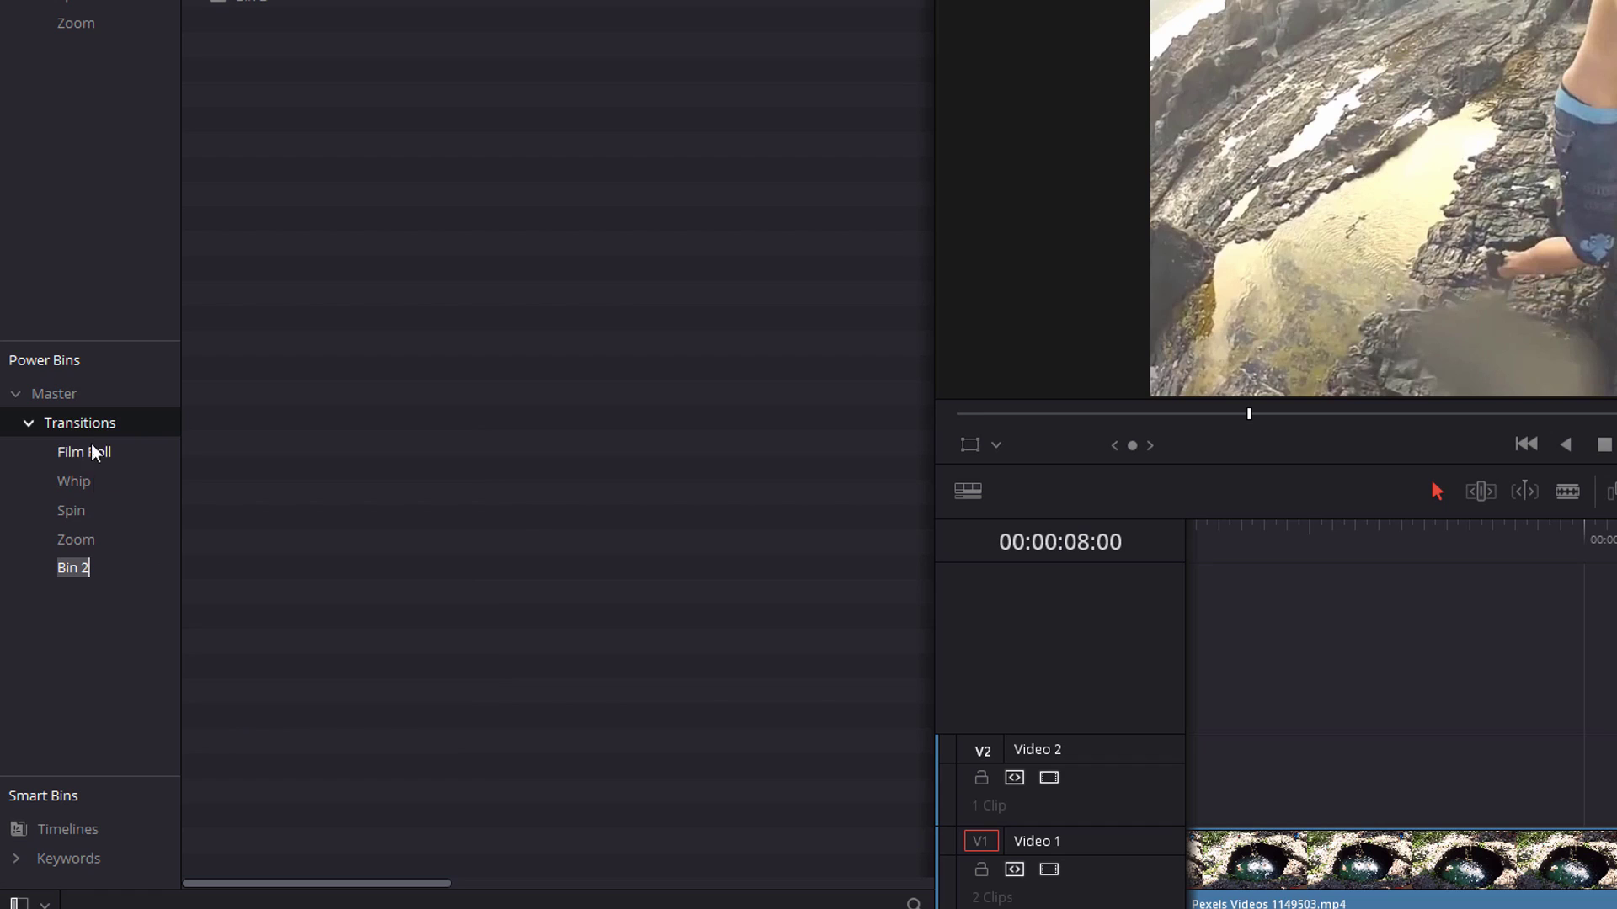
type("Audio")
key("Return")
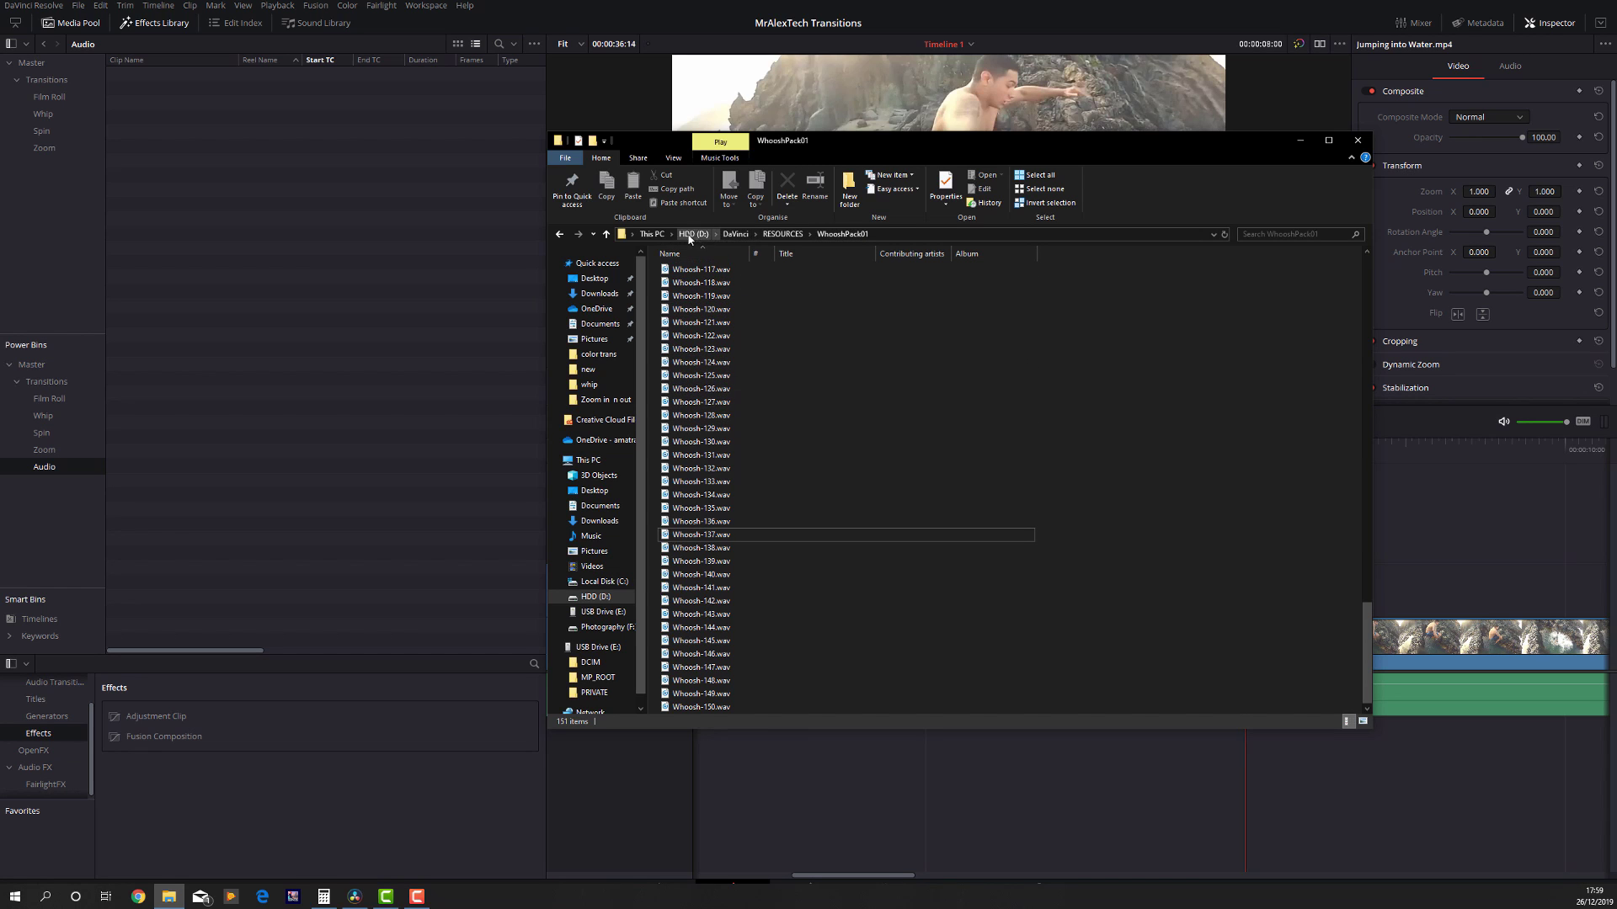
Select all 151 WhooshPack01 .wav files and drag them into the Audio bin.
key("ctrl+a")
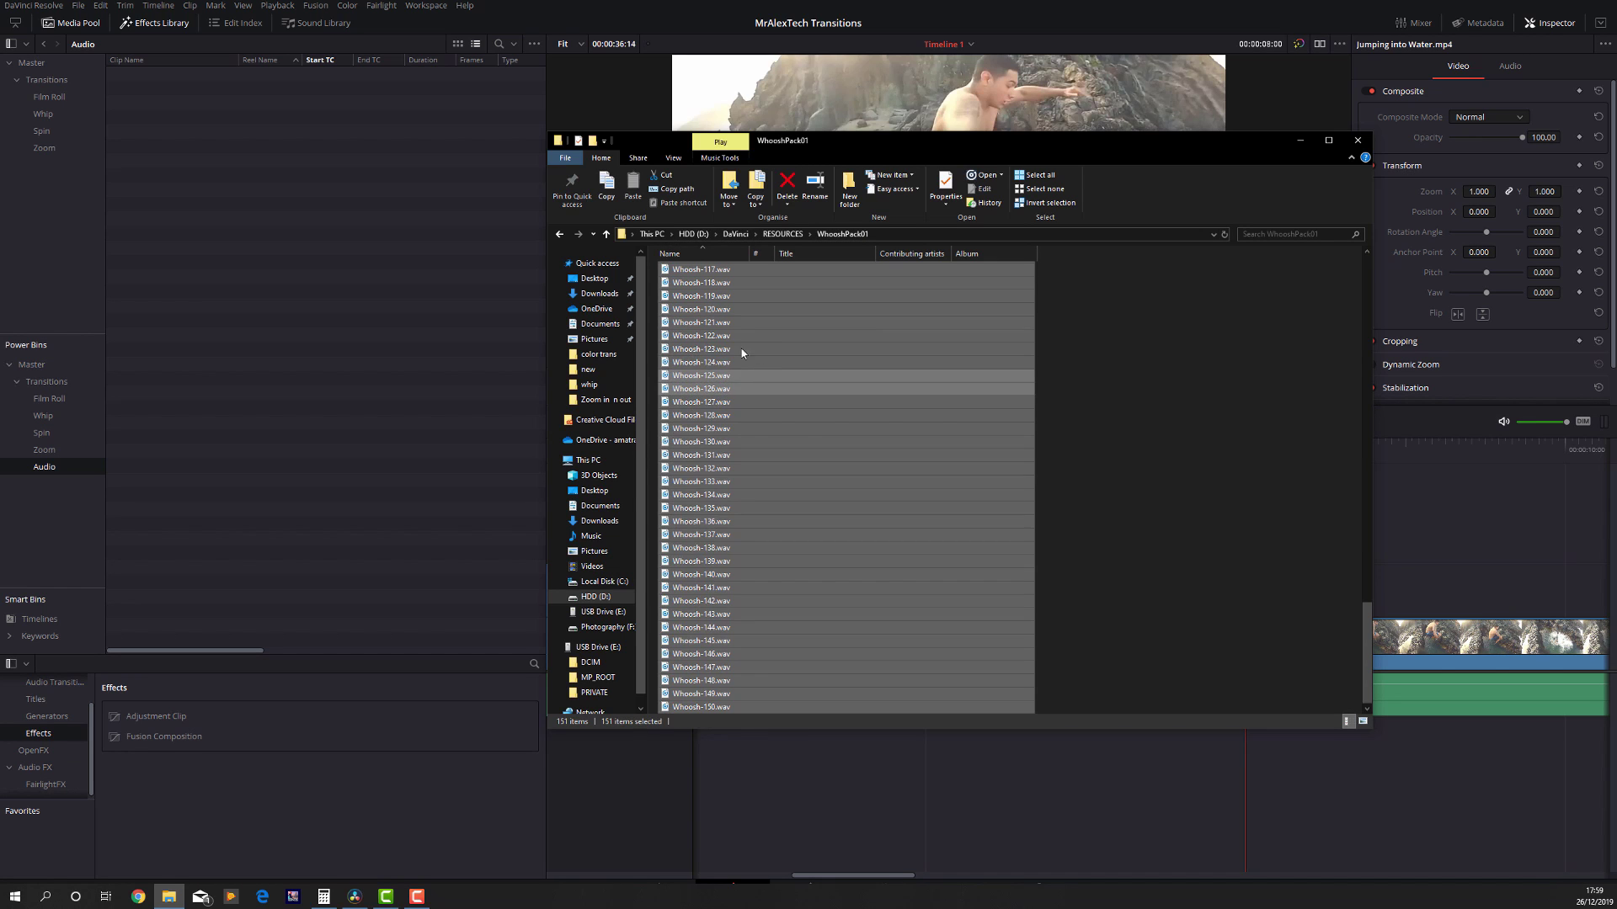
left_click_drag(732, 415, 304, 316)
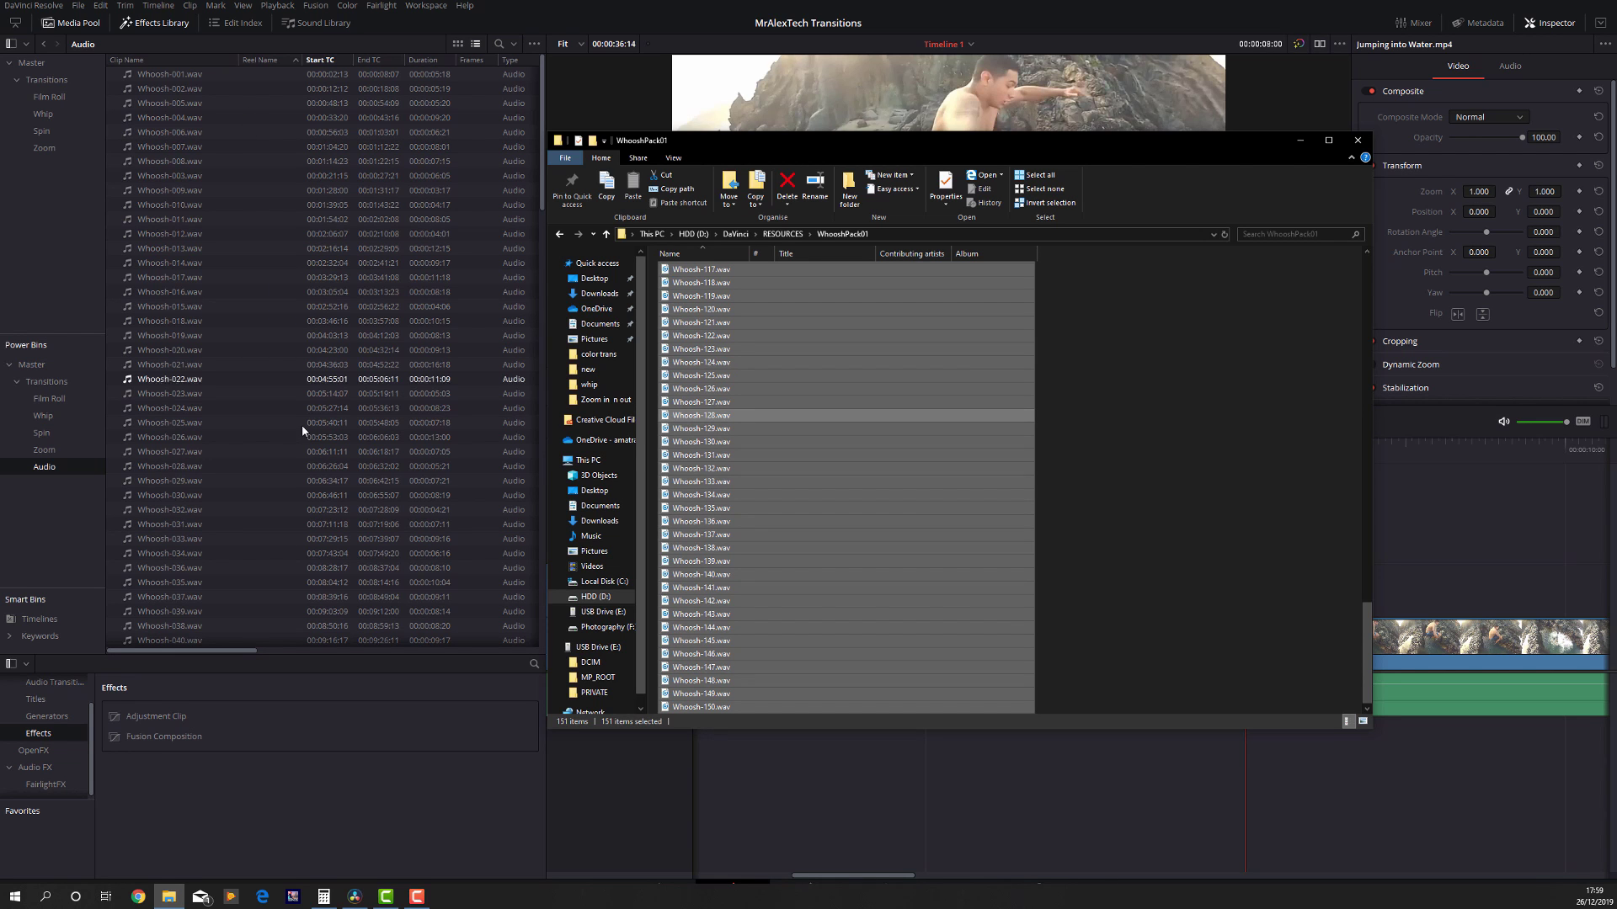
Close the WhooshPack01 window and drop Whoosh-143.wav on a new Audio 2 track under the transition.
left_click(1358, 141)
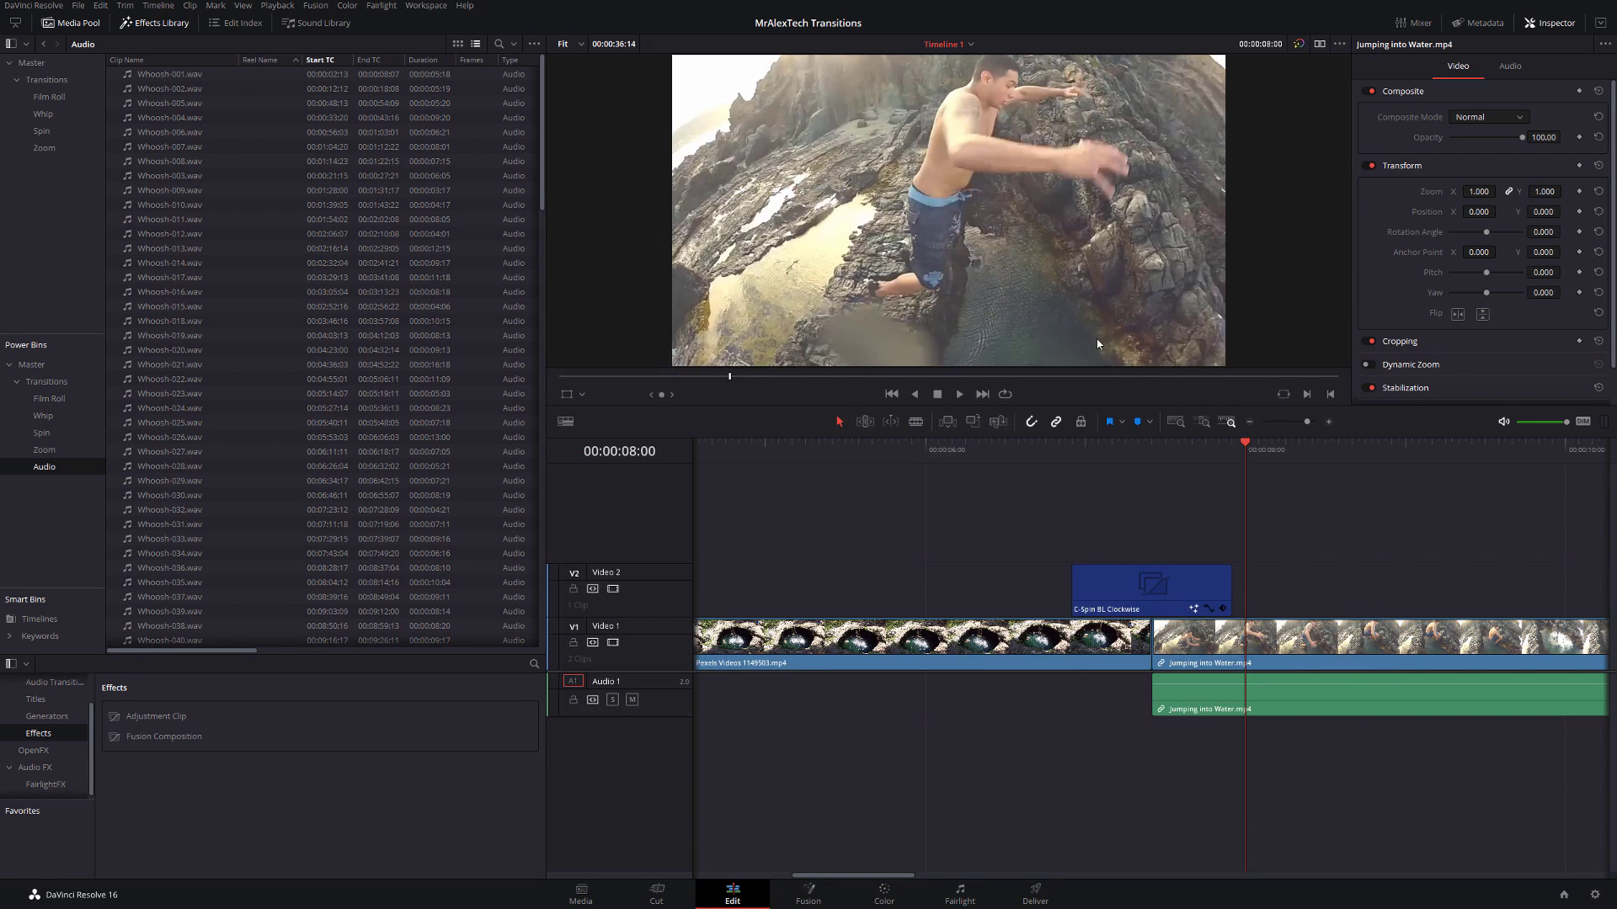
scroll(226, 588, "down", 20)
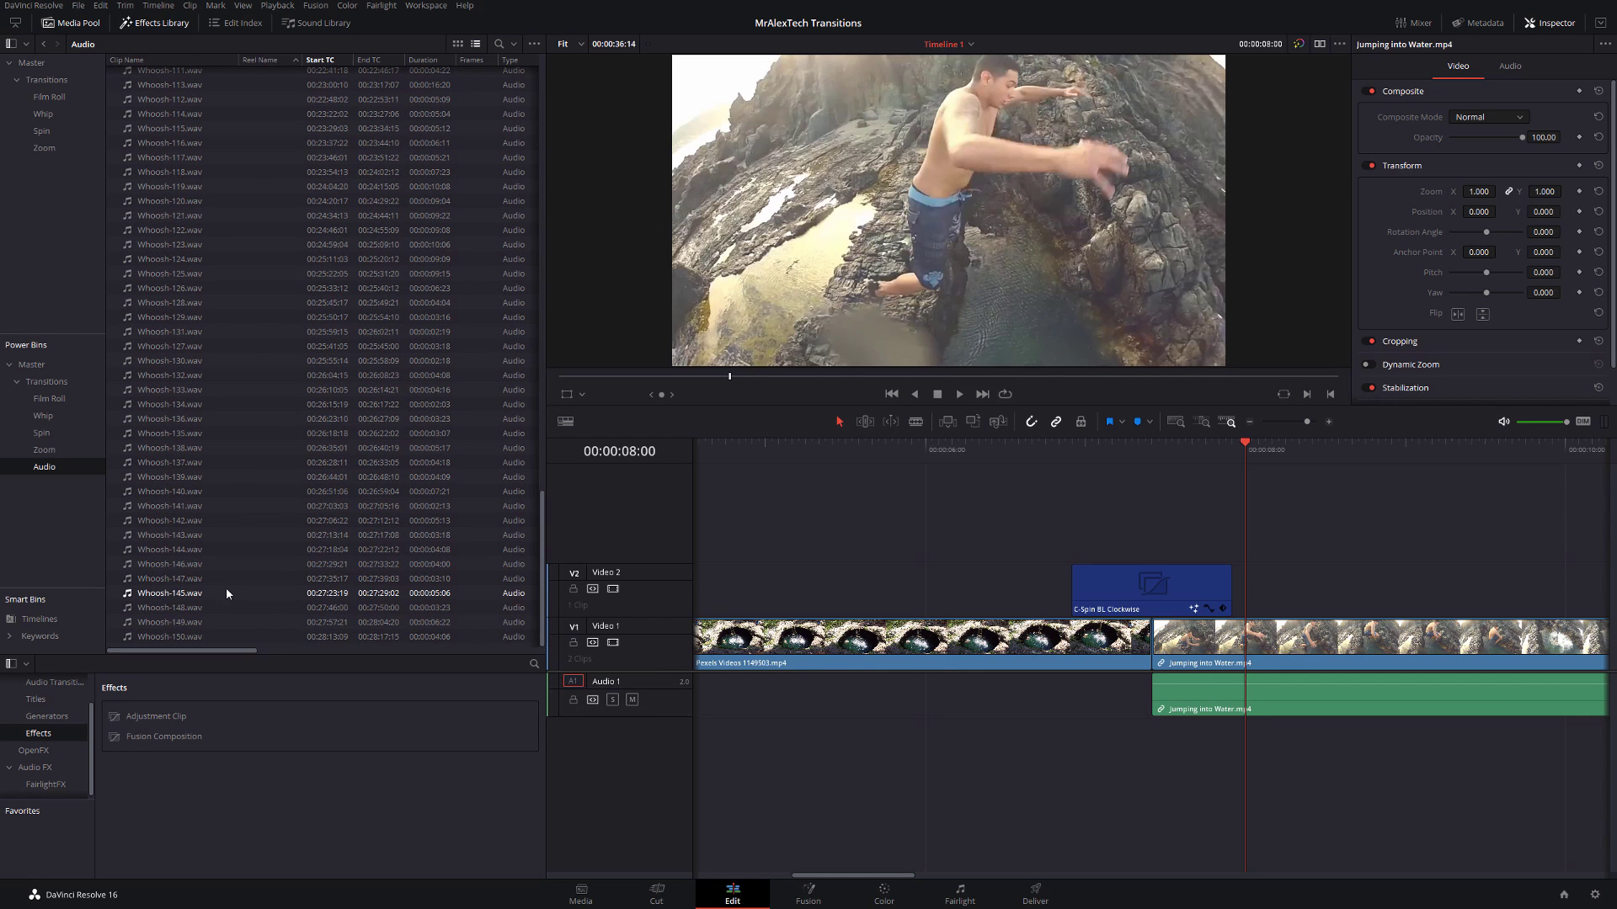
left_click_drag(162, 535, 939, 755)
Play the cut from just before it with the whoosh sound, then stop playback.
left_click(1039, 447)
key("space")
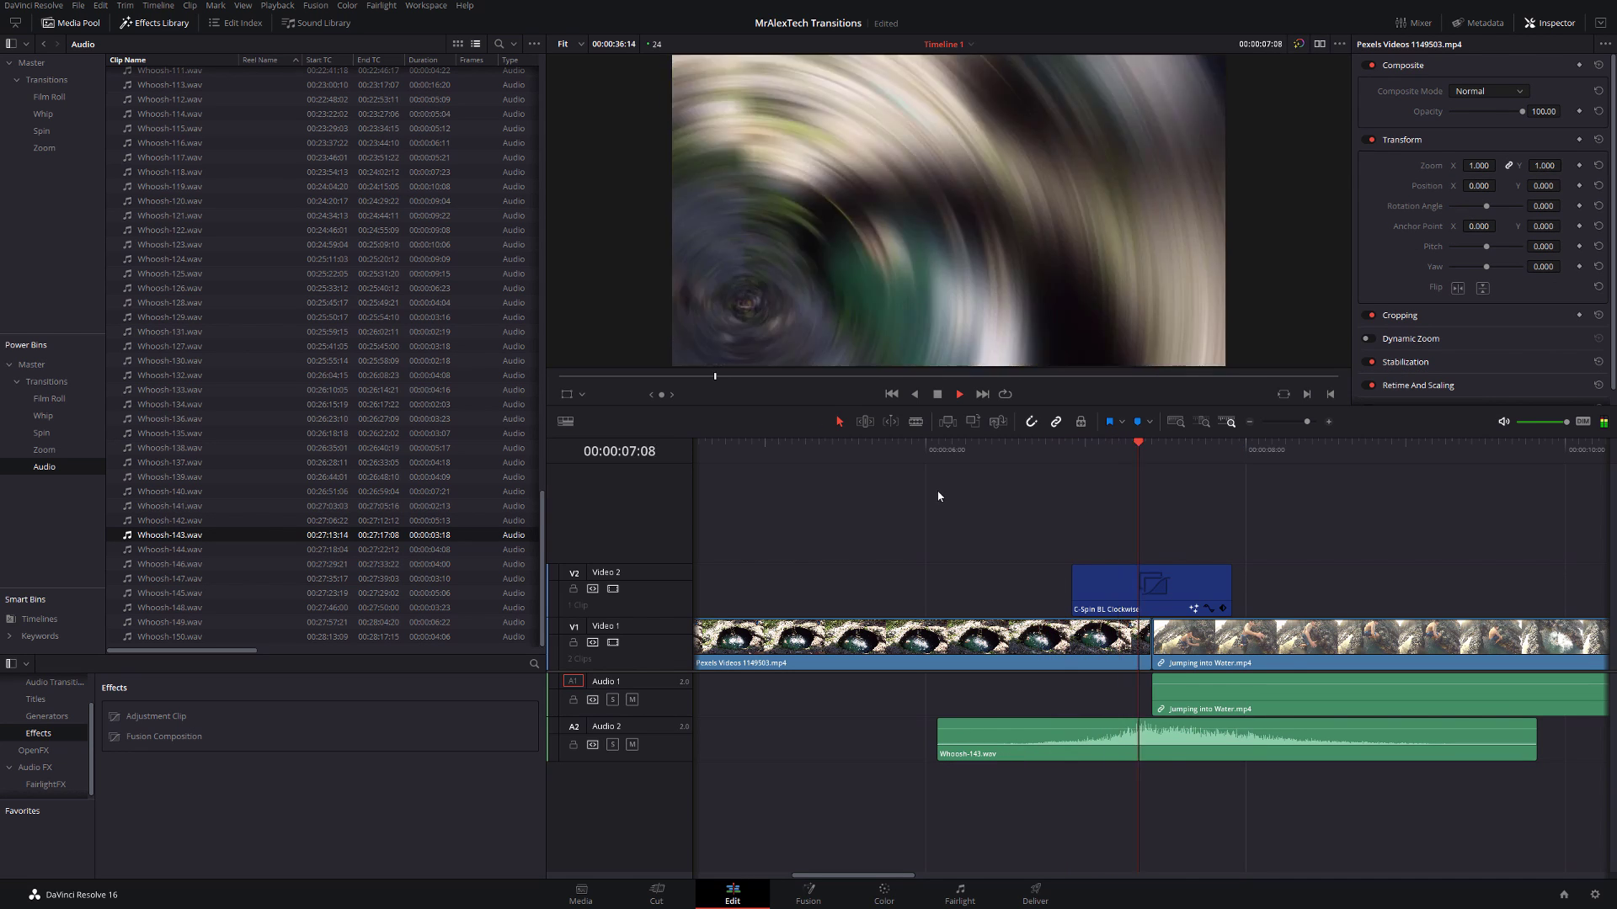
key("space")
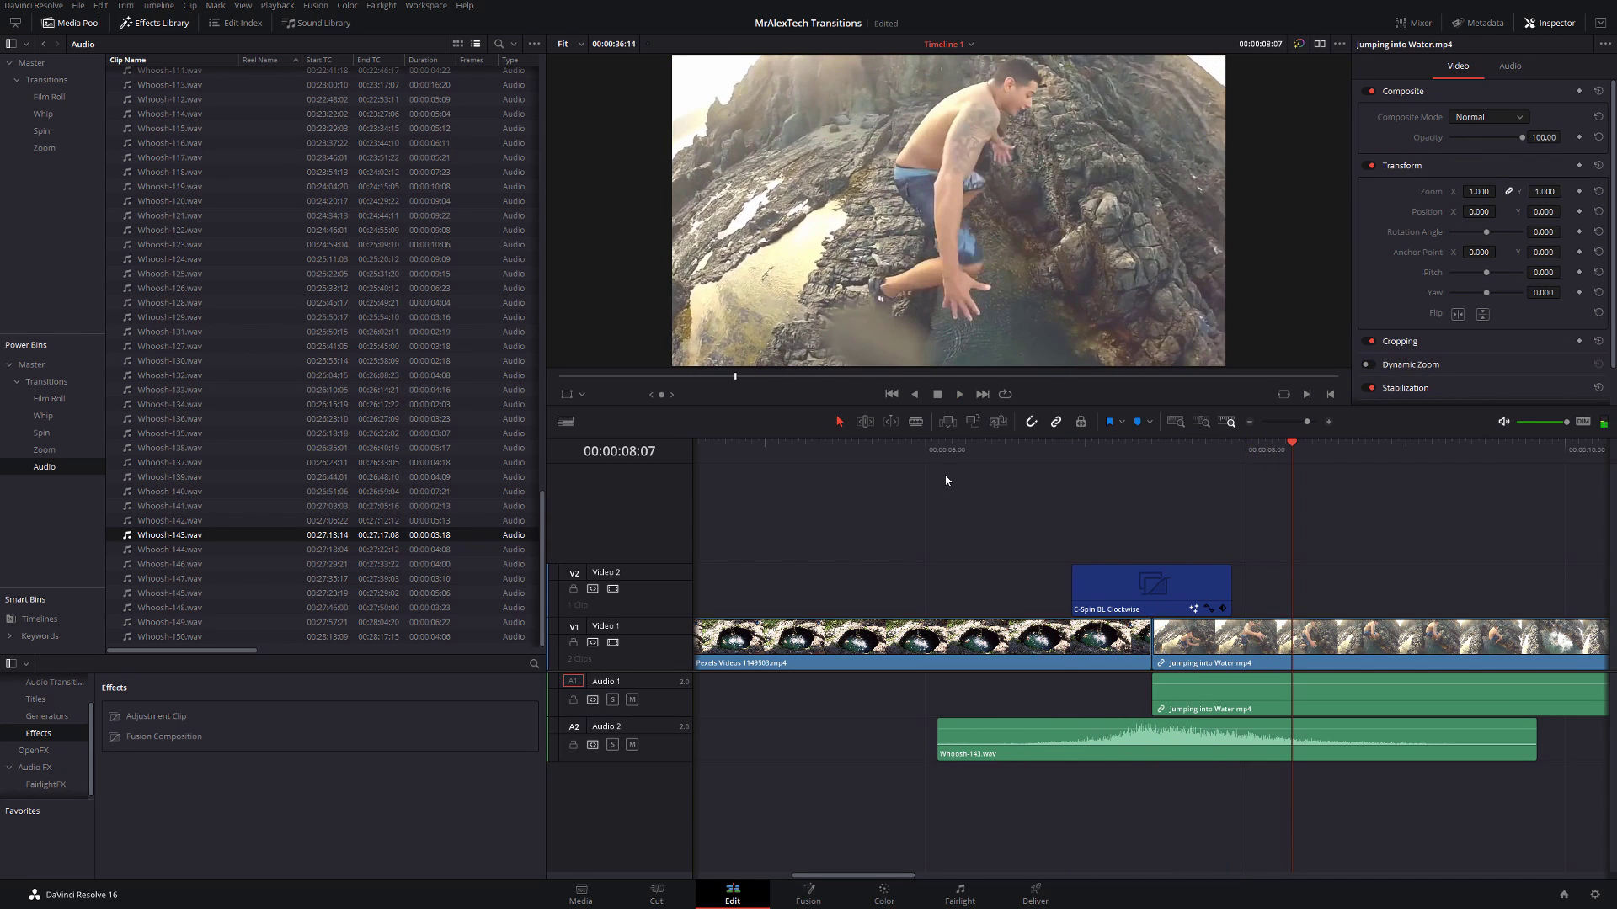